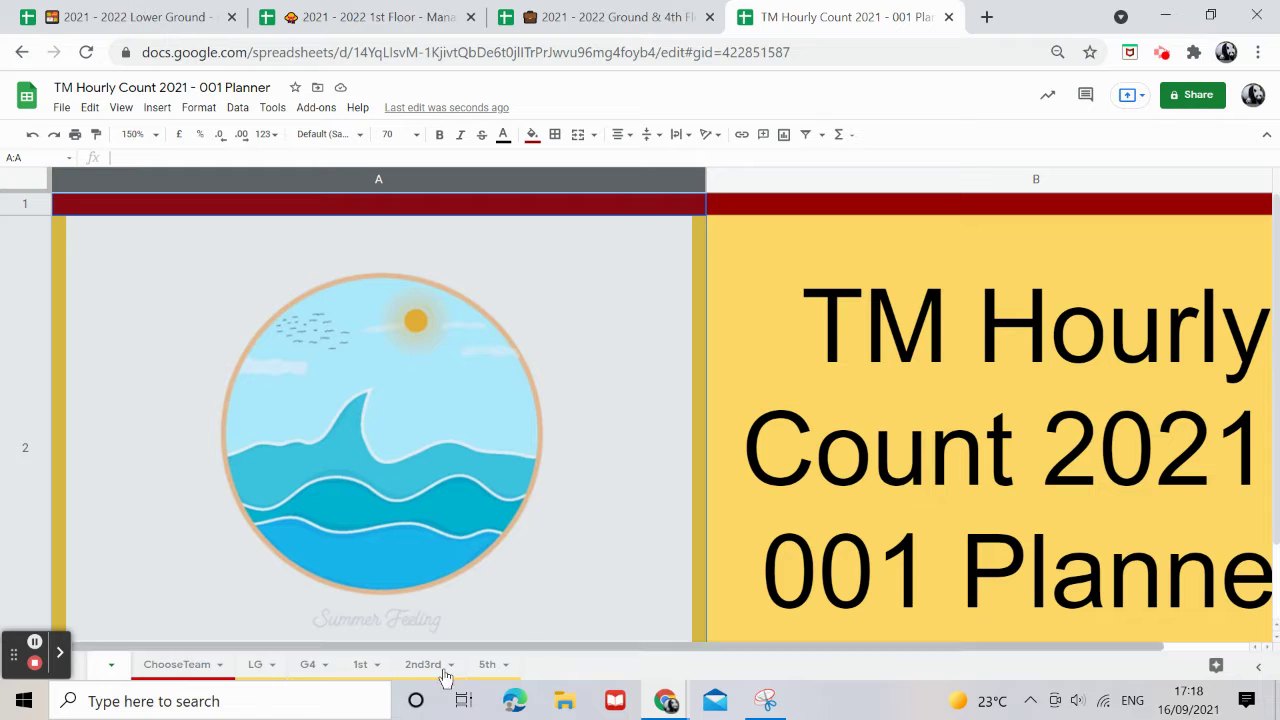
Open the ChooseTeam sheet of the TM Hourly Count 2021 - 001 Planner.
left_click(185, 666)
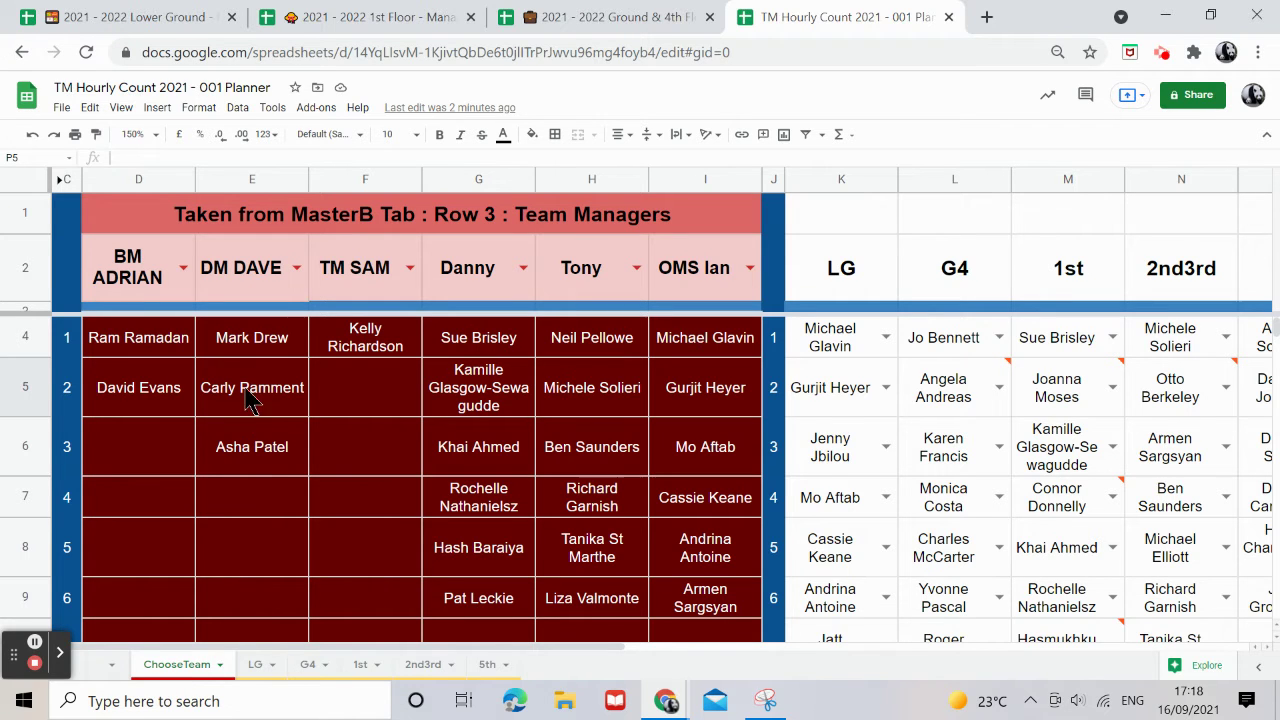
left_click_drag(455, 647, 690, 647)
scroll(493, 507, "down", 1)
scroll(493, 510, "down", 2)
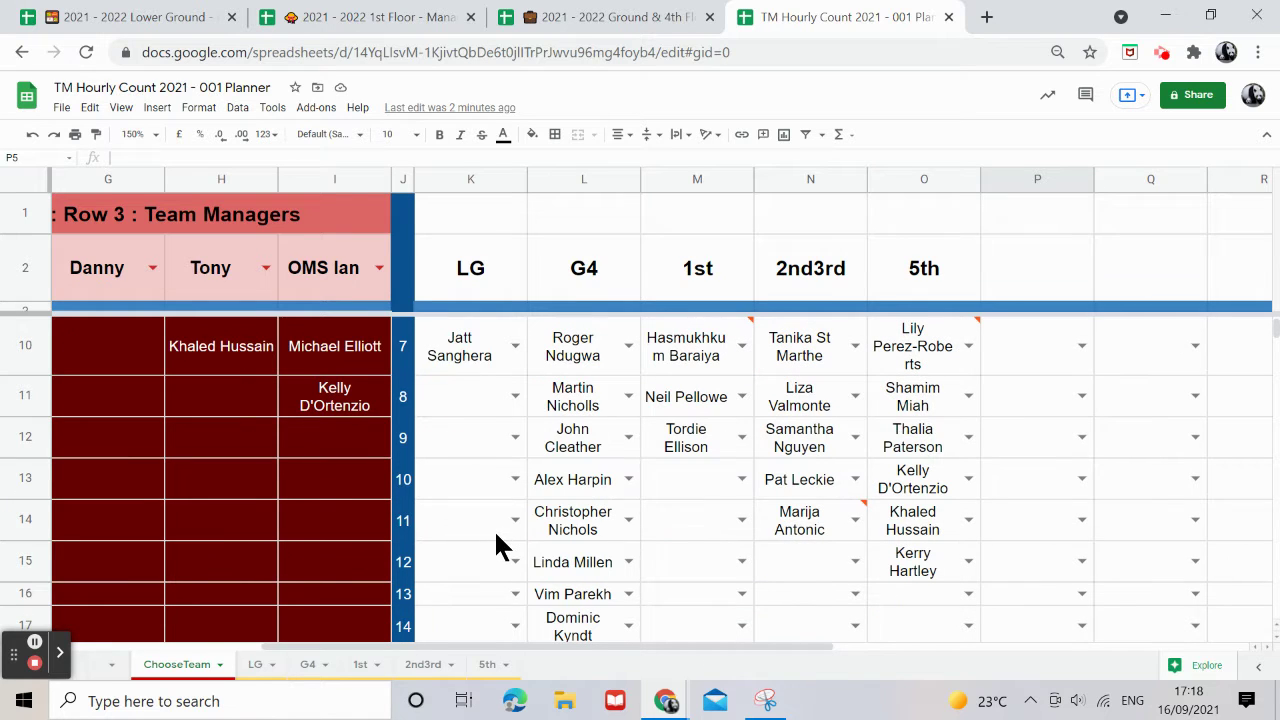
scroll(489, 502, "up", 1)
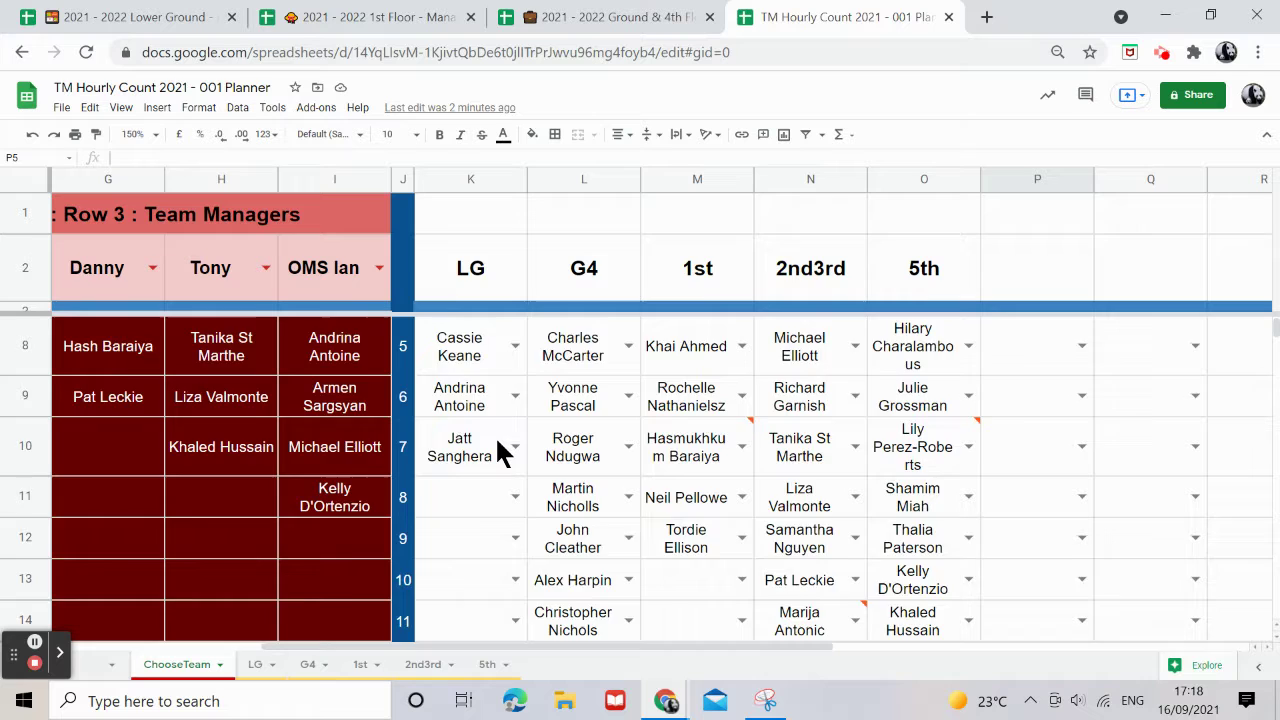
scroll(500, 451, "up", 2)
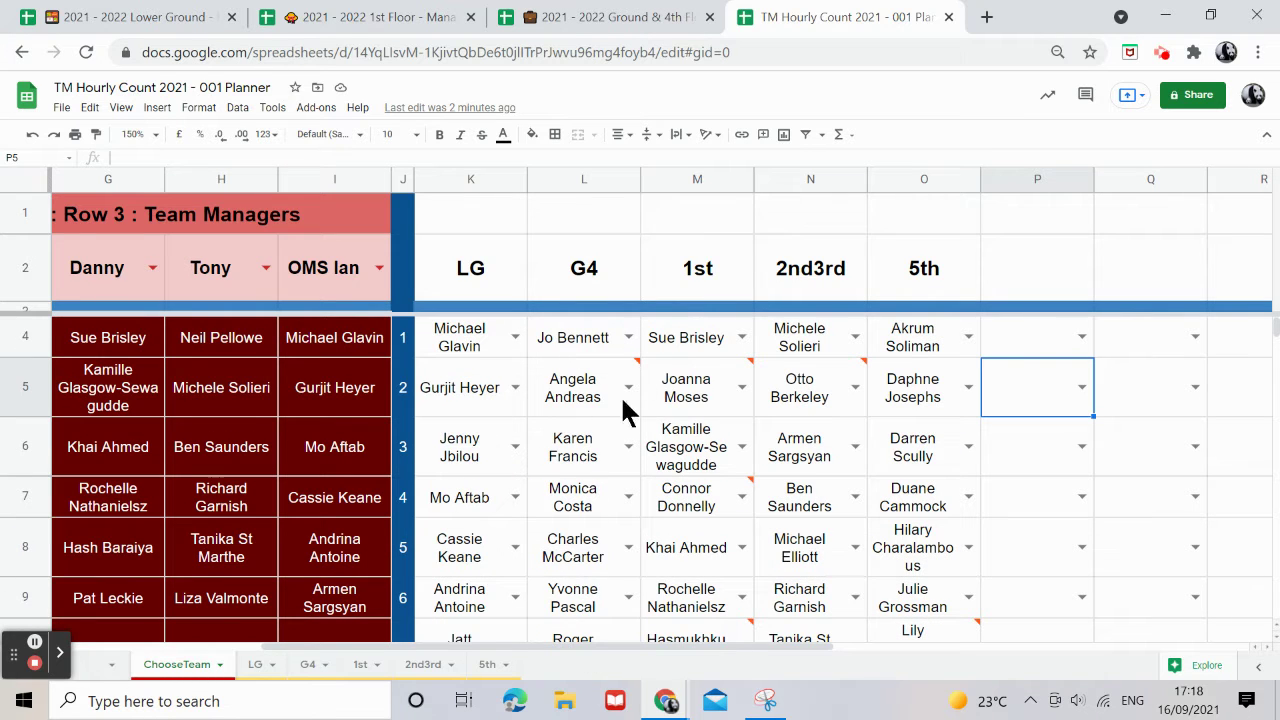
left_click(466, 179)
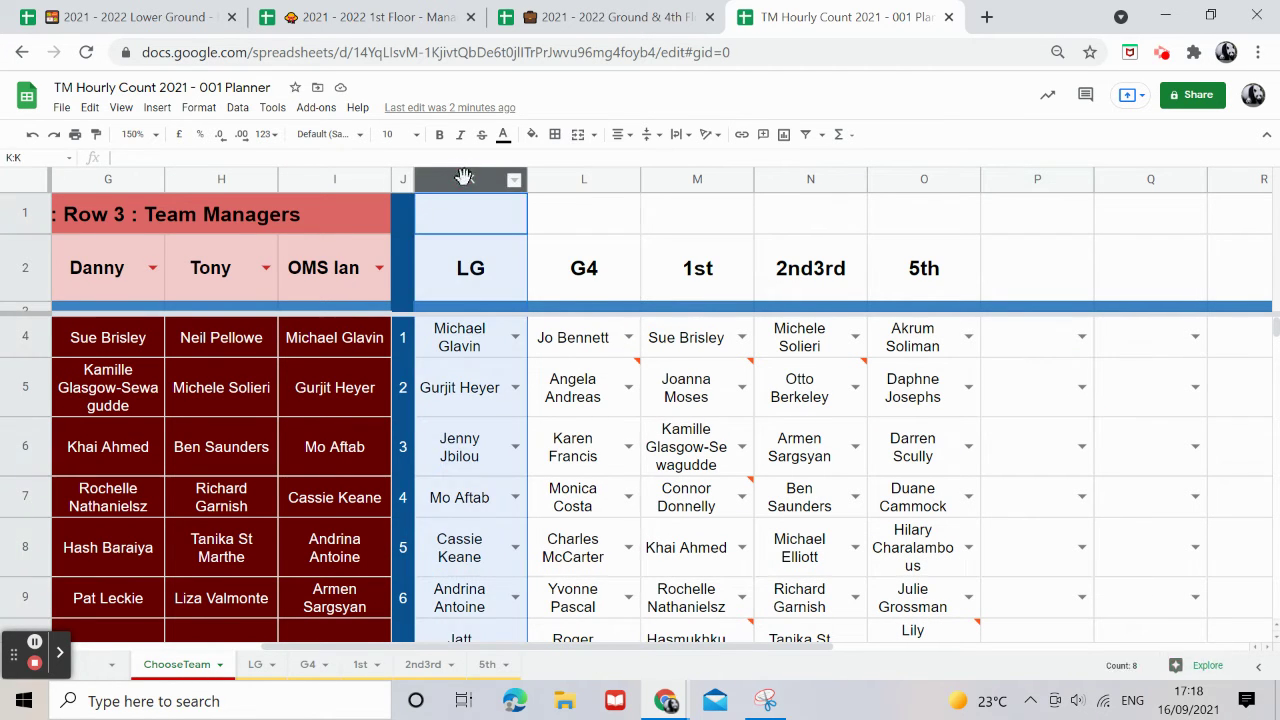
left_click(582, 180)
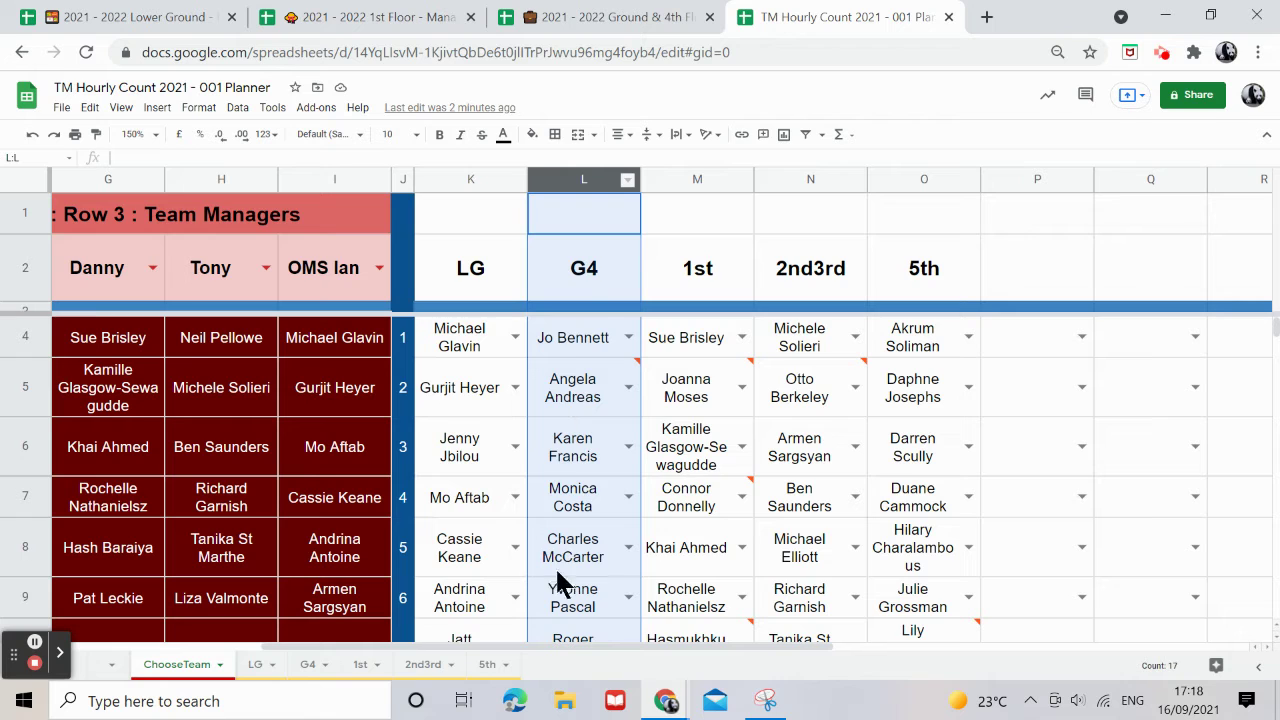
left_click(686, 180)
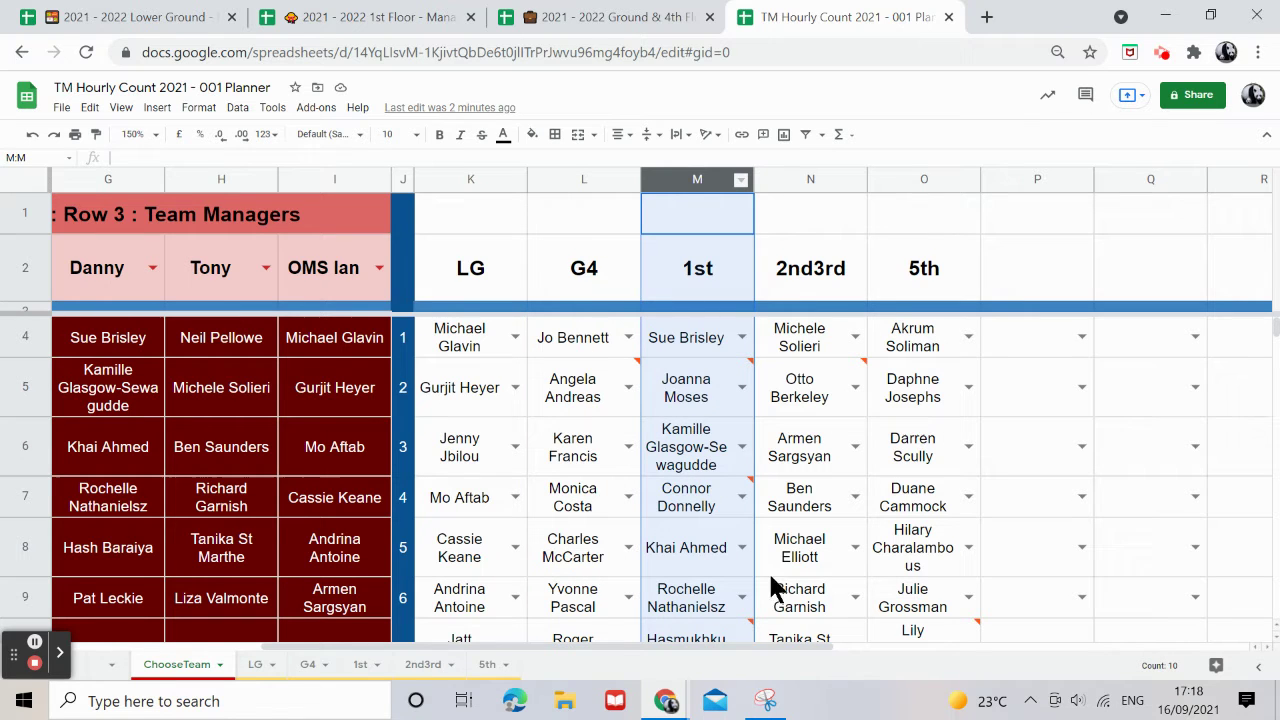
left_click_drag(464, 642, 222, 640)
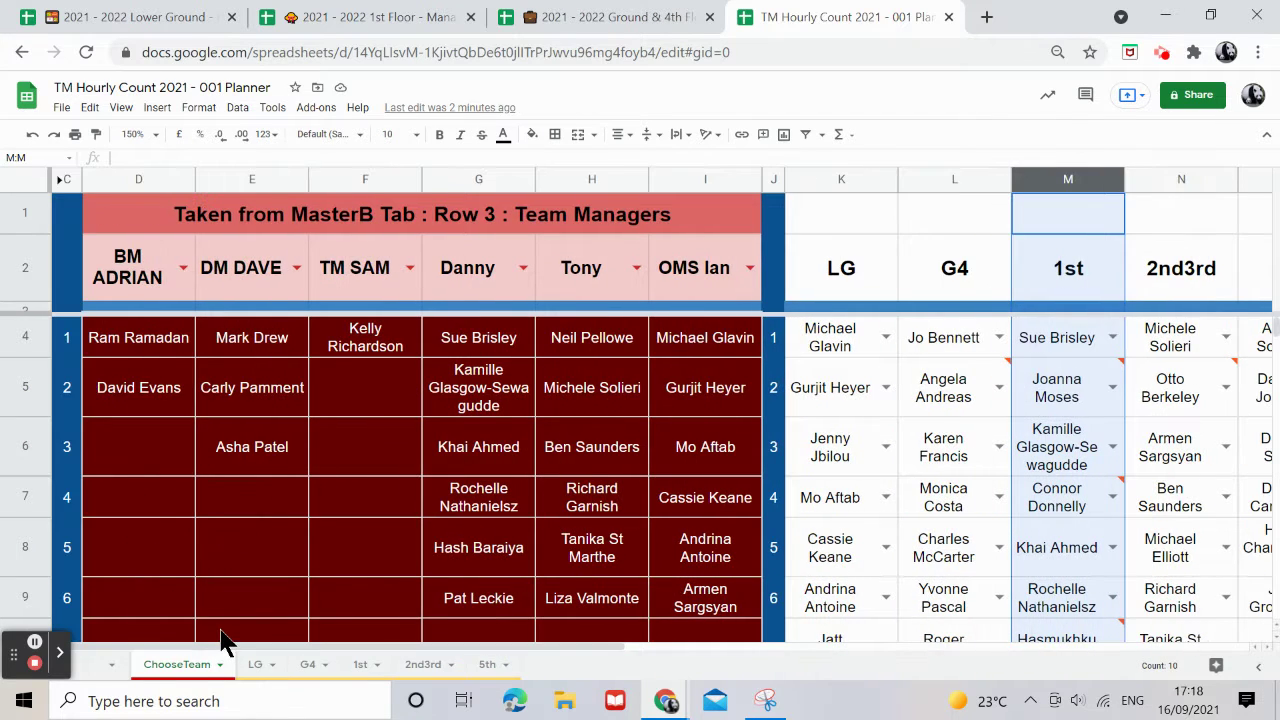
In the Lower Ground planner, copy the team and manager cells R2:R3 into S2:S3.
left_click(142, 28)
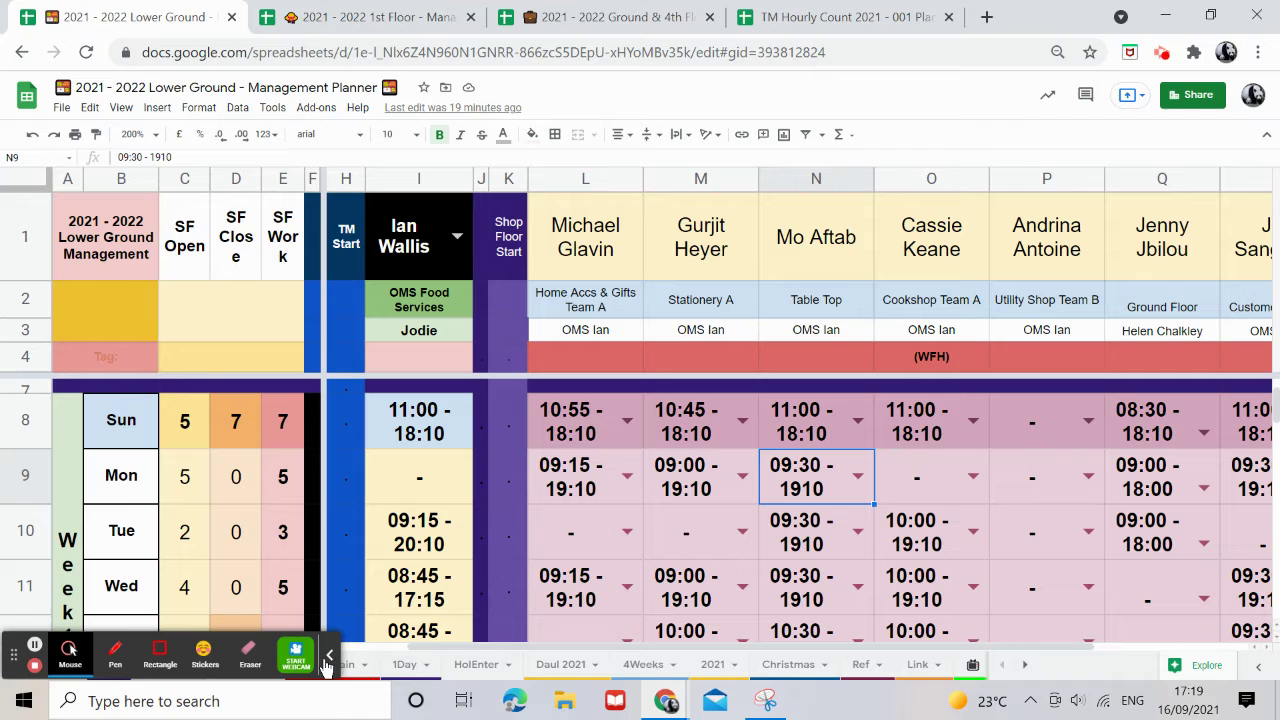
left_click(332, 656)
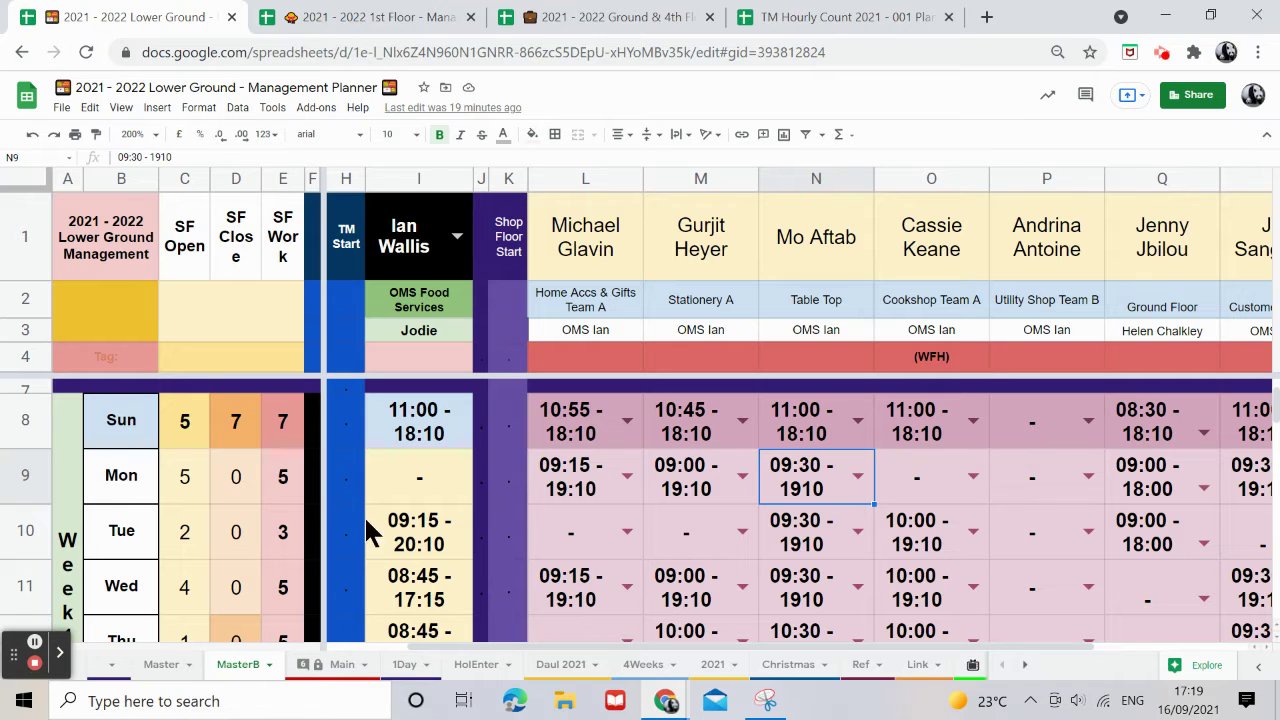
left_click(20, 330)
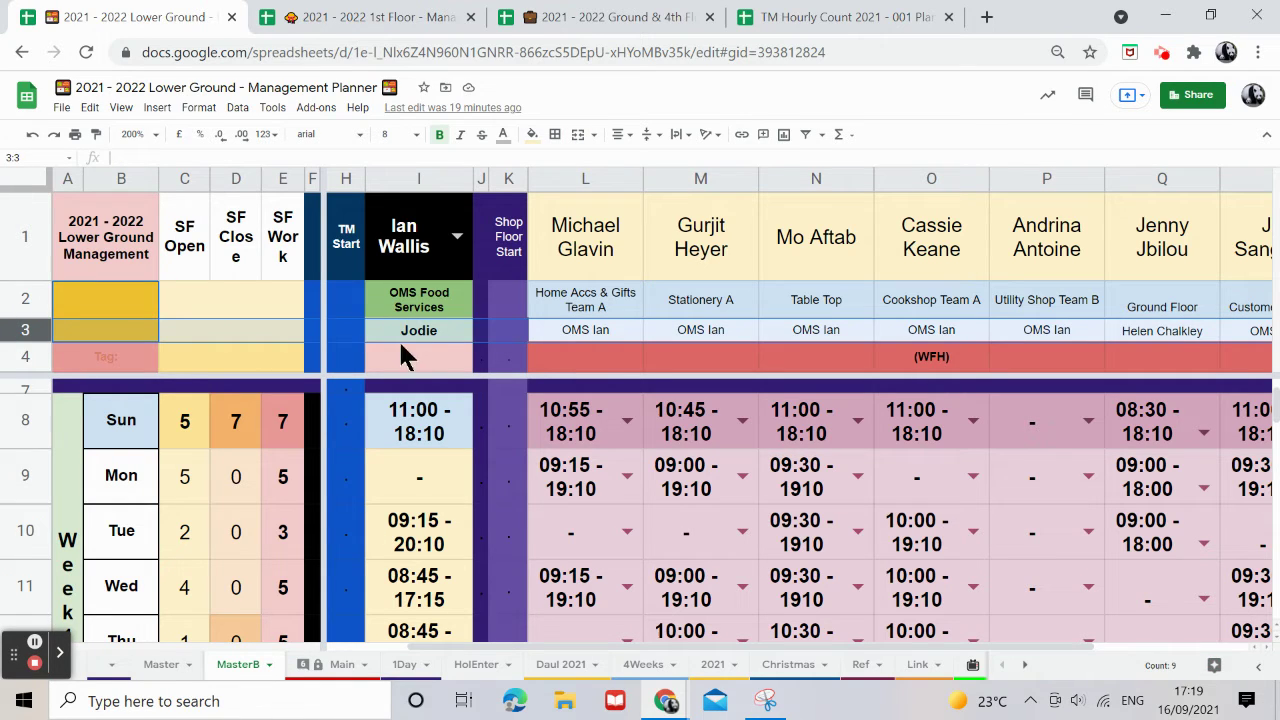
left_click(527, 645)
left_click_drag(527, 645, 710, 652)
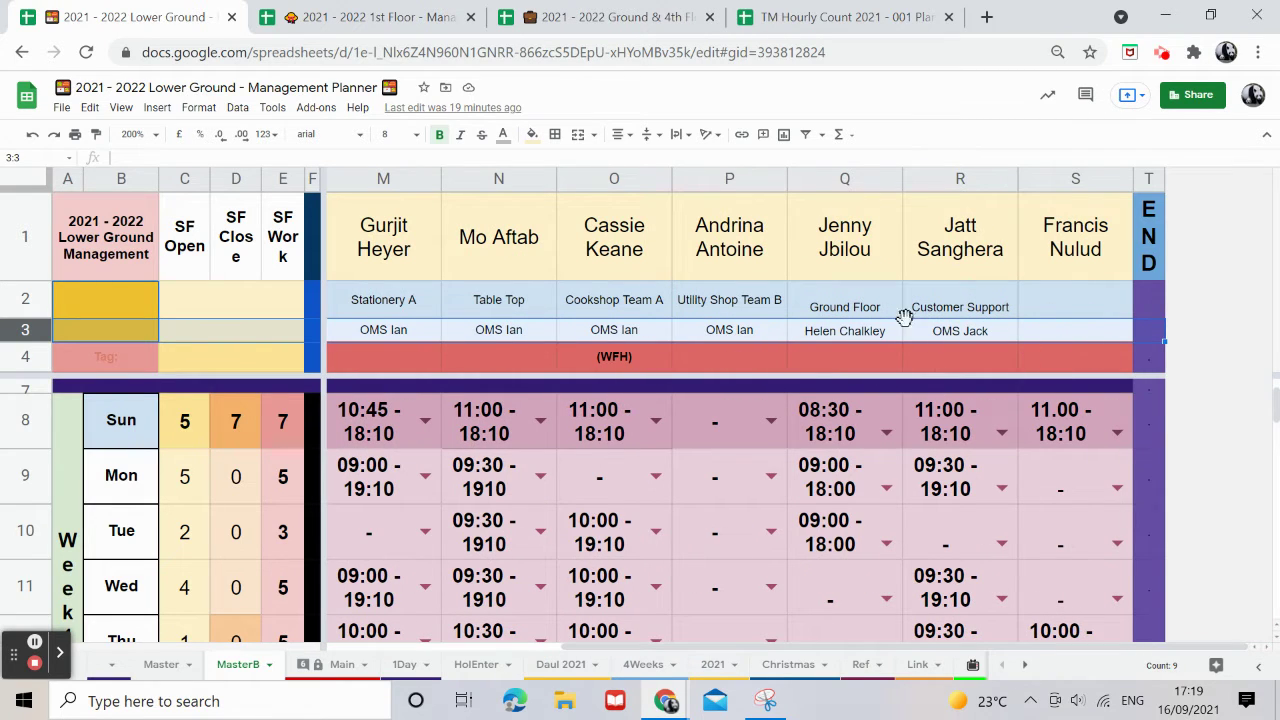
left_click_drag(958, 305, 962, 338)
key("ctrl+c")
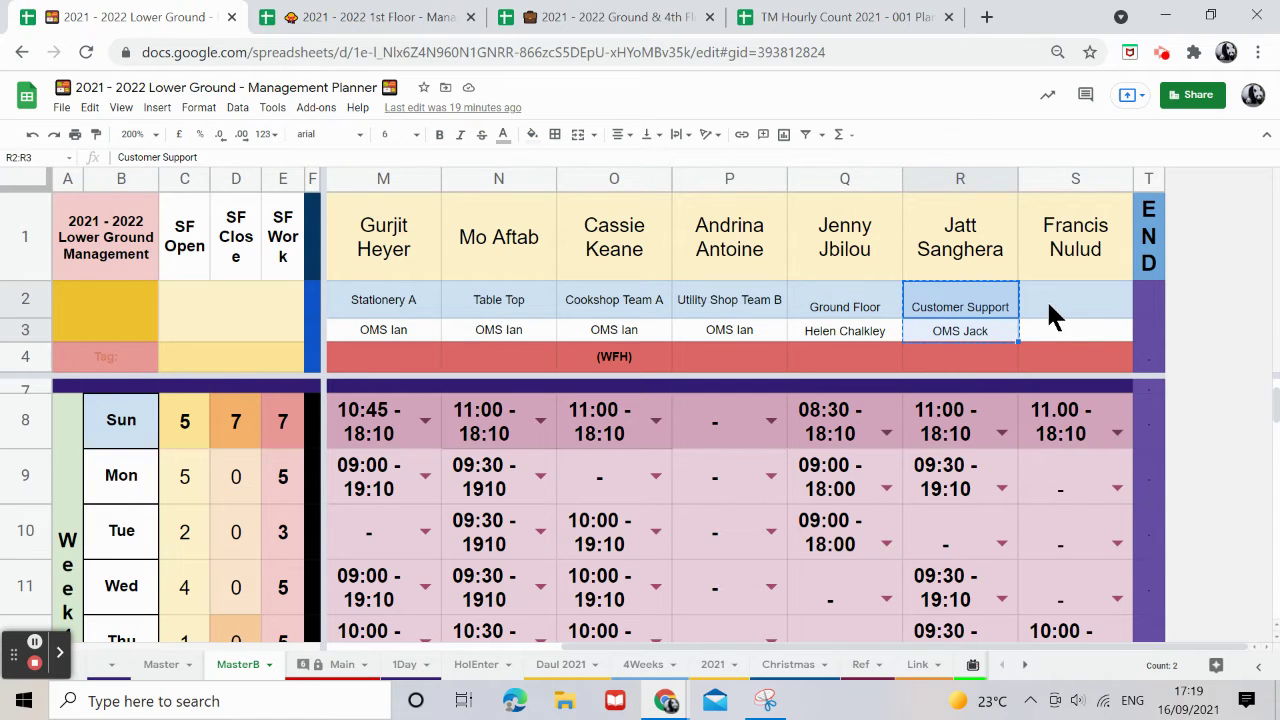
left_click(1046, 299)
key("ctrl+v")
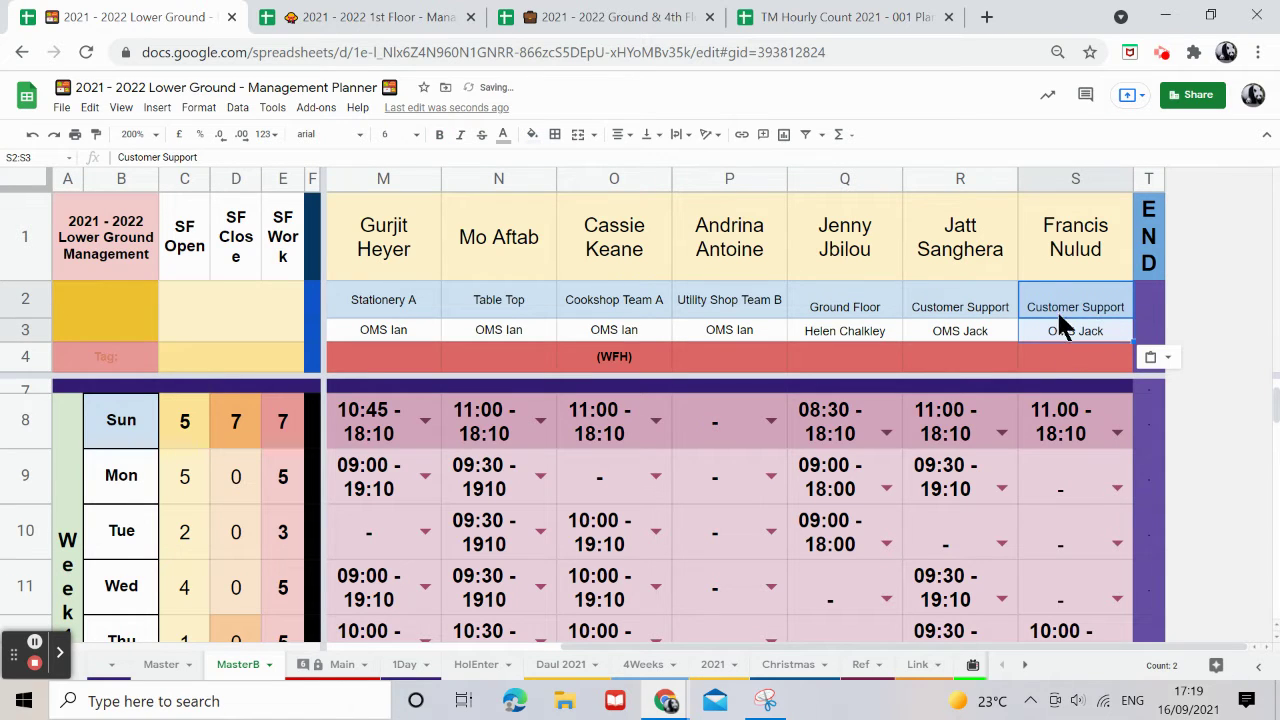
Overwrite the team in S2 and the manager in S3 with '???'.
left_click(1071, 310)
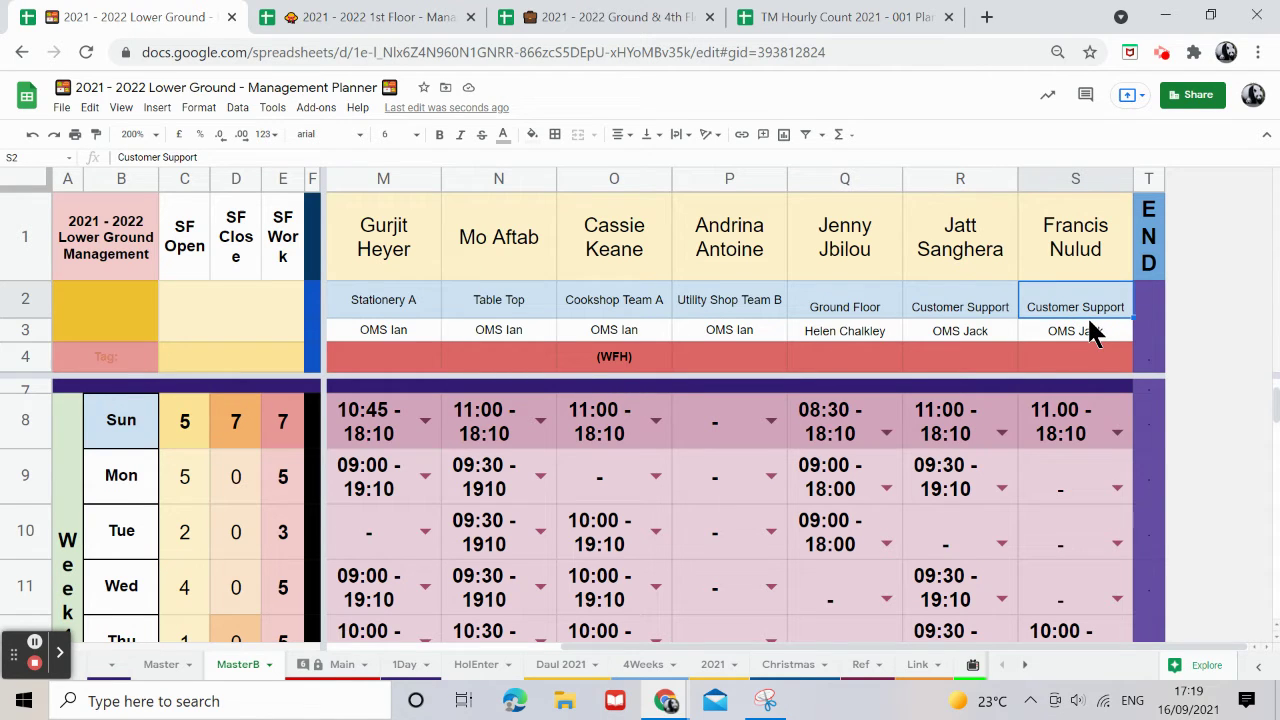
type("???")
key("Return")
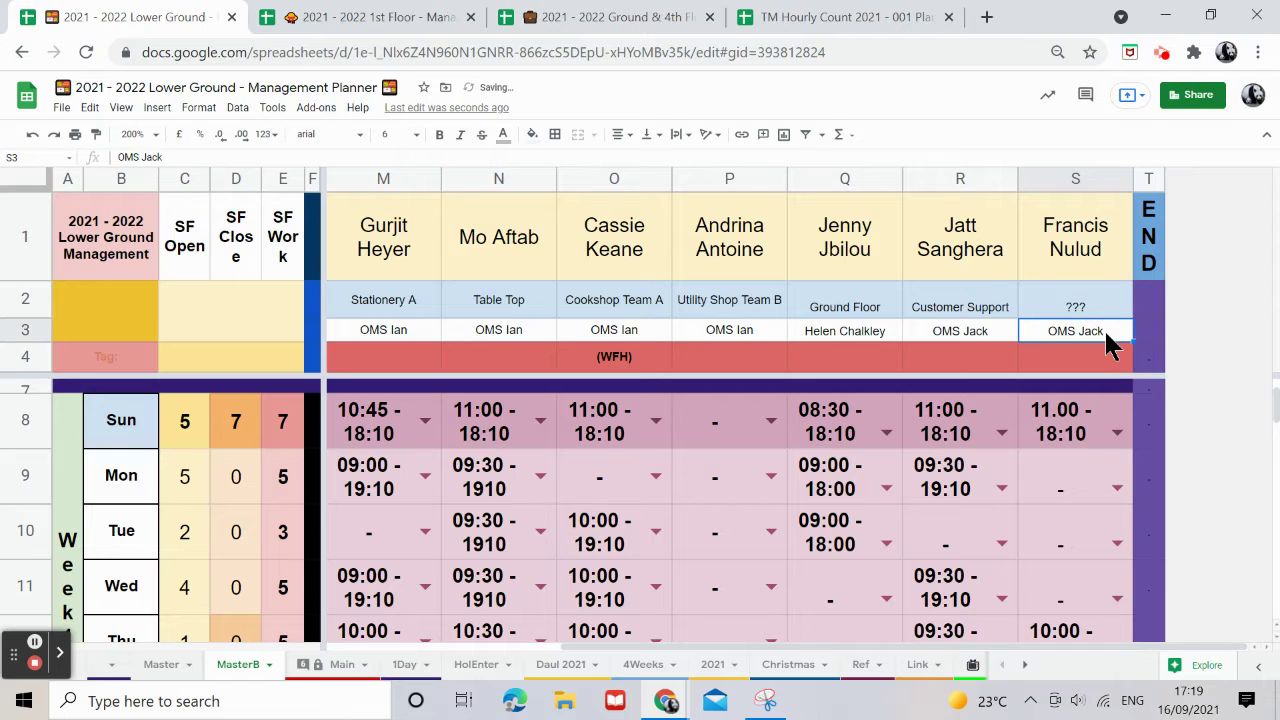
type("???")
key("Return")
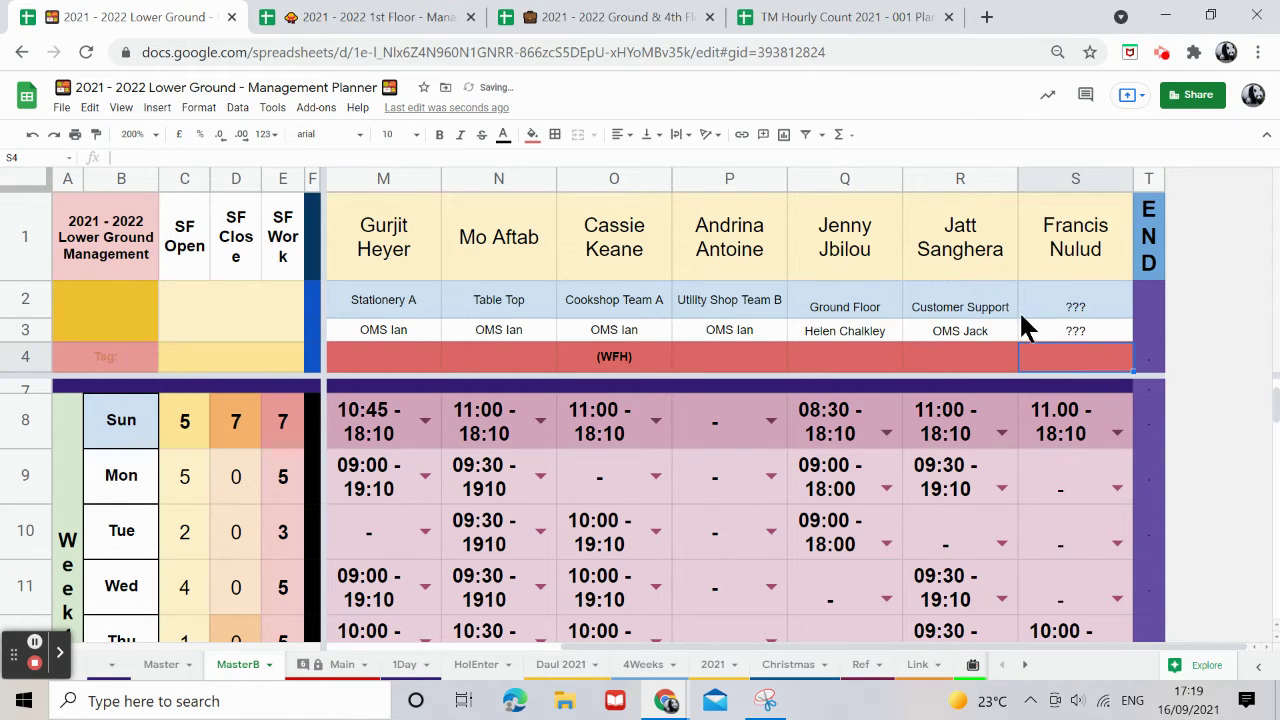
left_click(25, 338)
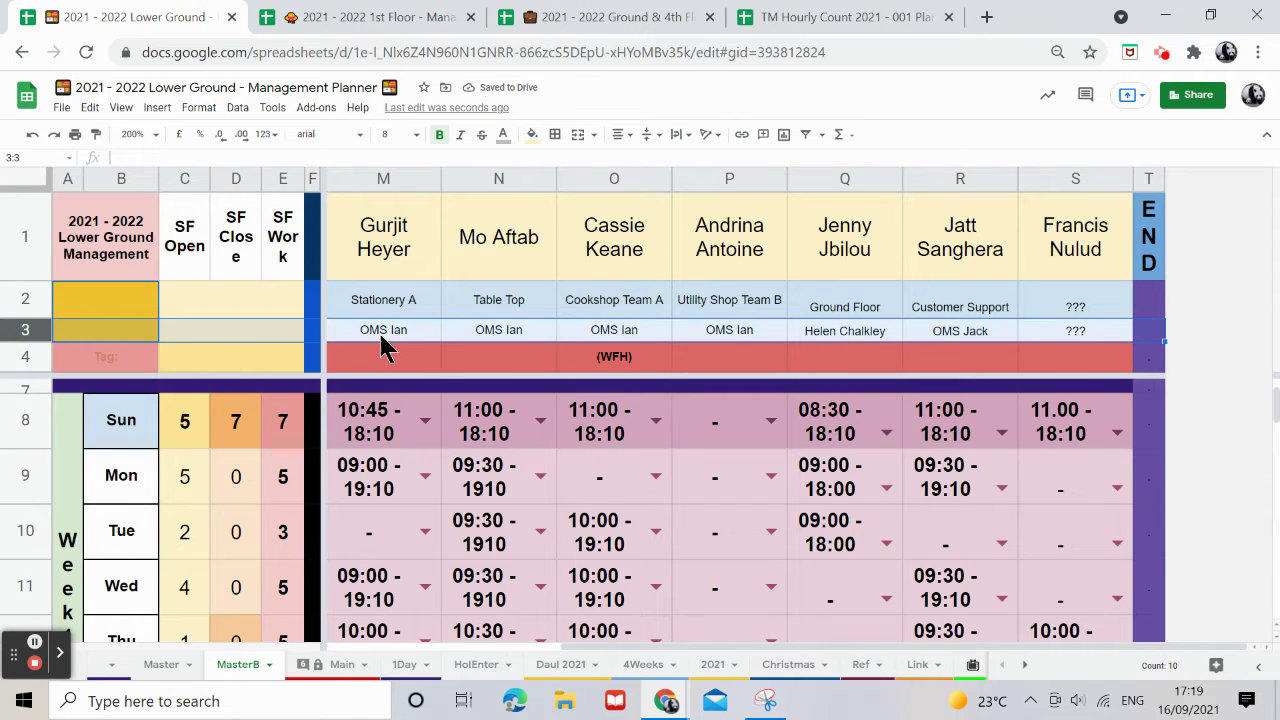
Back in TM Hourly Count, change D2's manager dropdown to a different manager.
left_click(810, 20)
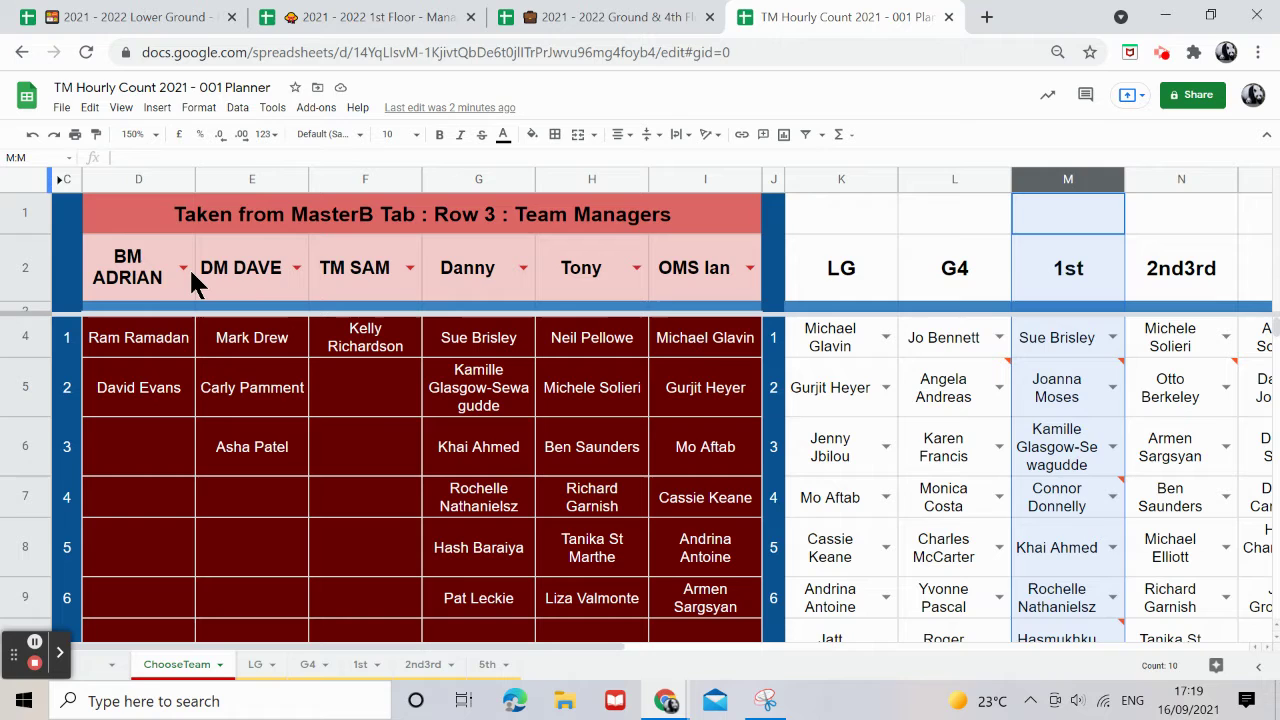
left_click(145, 277)
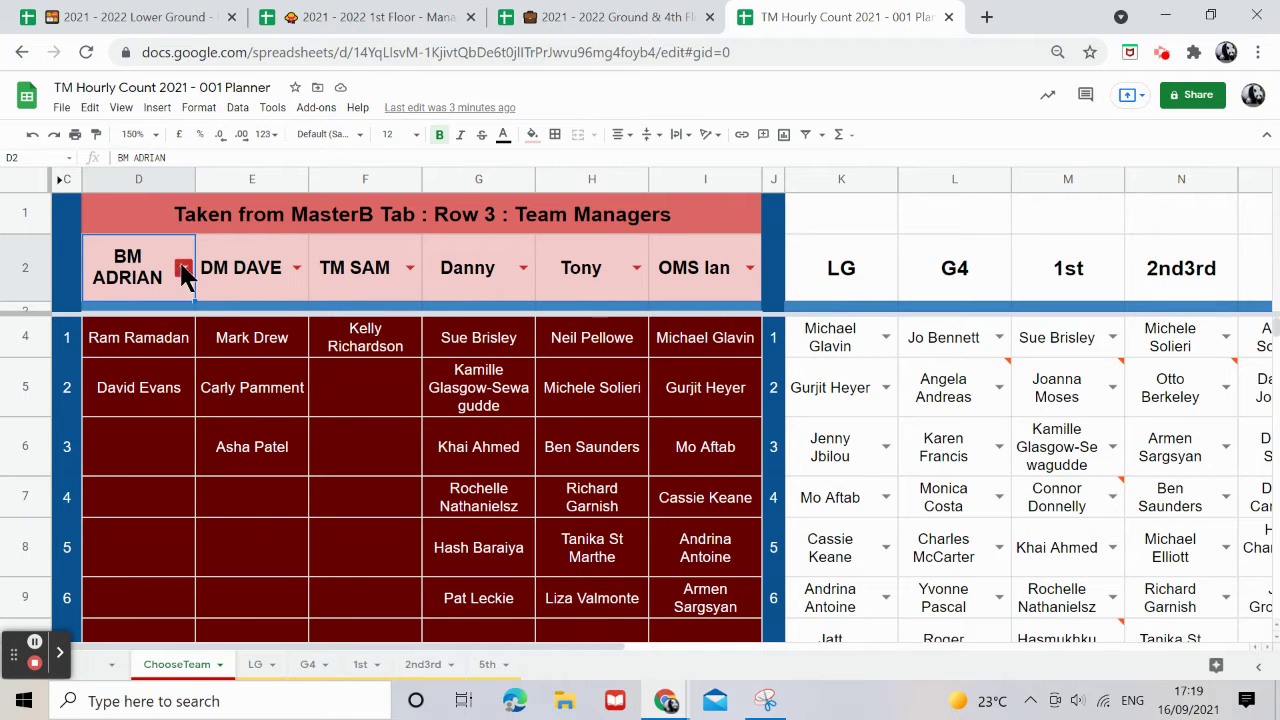
left_click(183, 270)
left_click(163, 508)
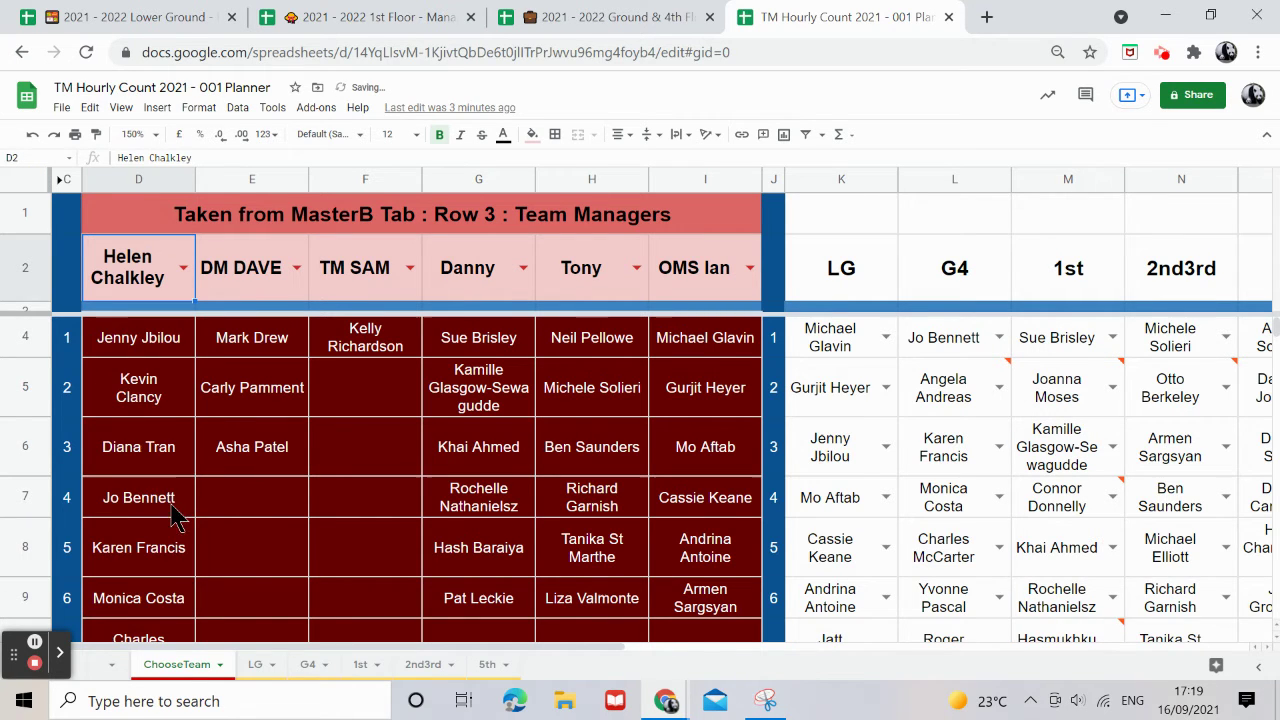
scroll(143, 400, "down", 3)
scroll(149, 420, "up", 3)
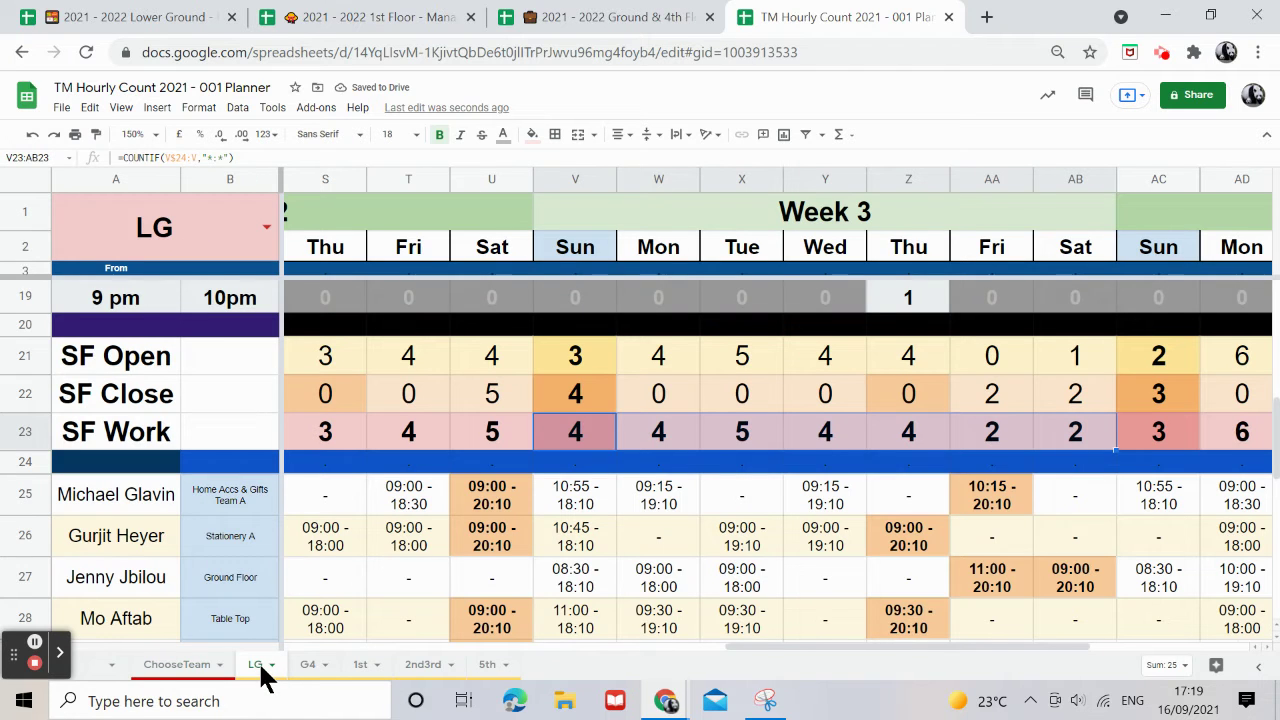
On the LG sheet, set the title cell to a suggested manager name and review the counts.
left_click(262, 666)
left_click(174, 250)
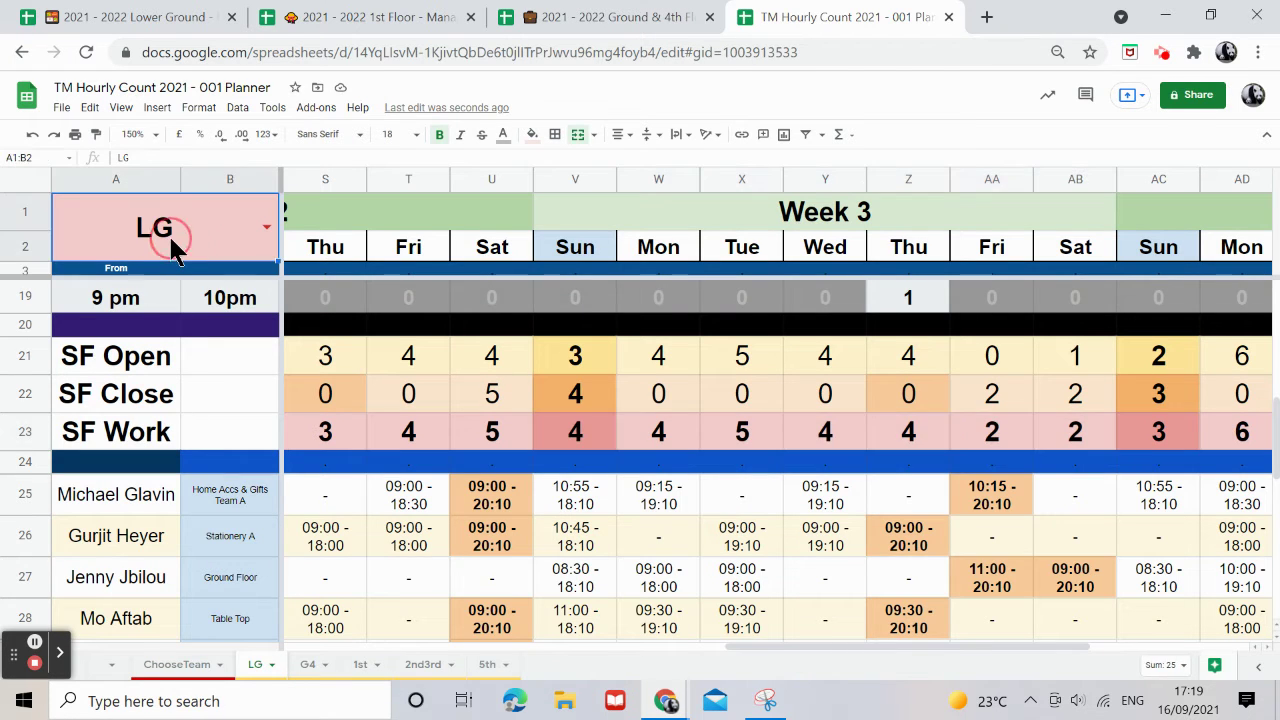
type("h")
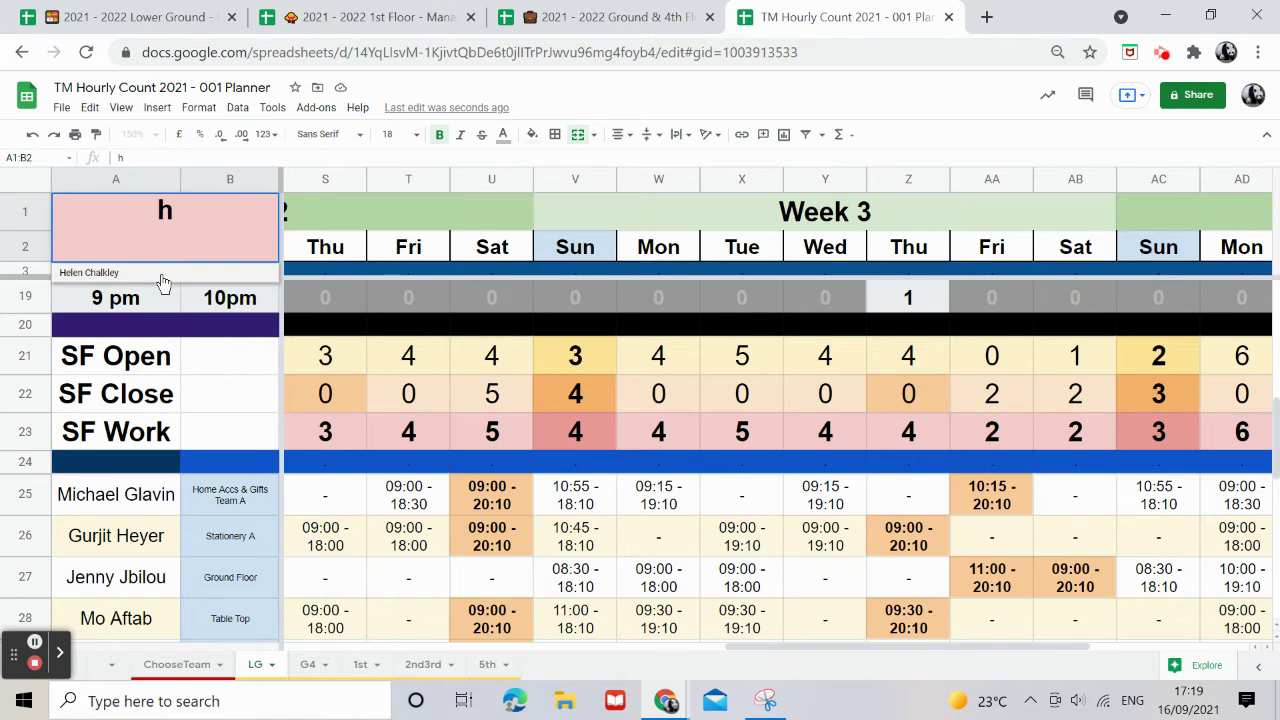
left_click(162, 276)
scroll(166, 551, "down", 7)
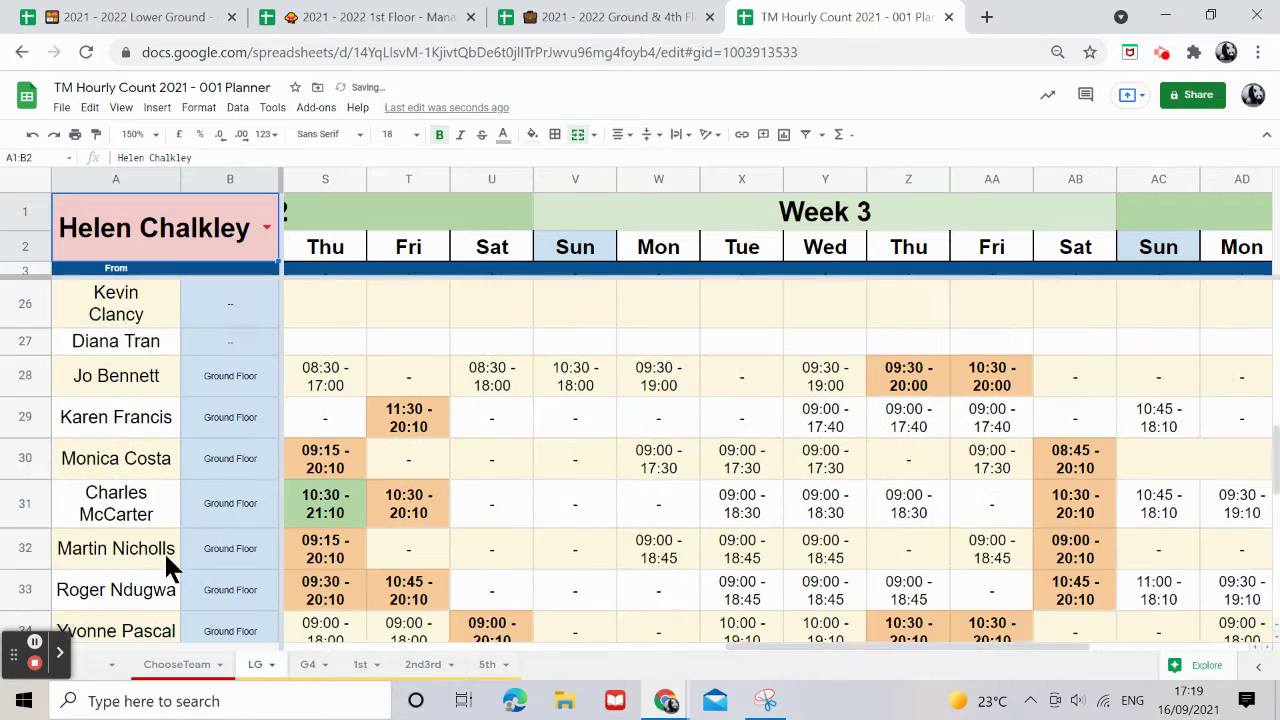
scroll(169, 549, "down", 3)
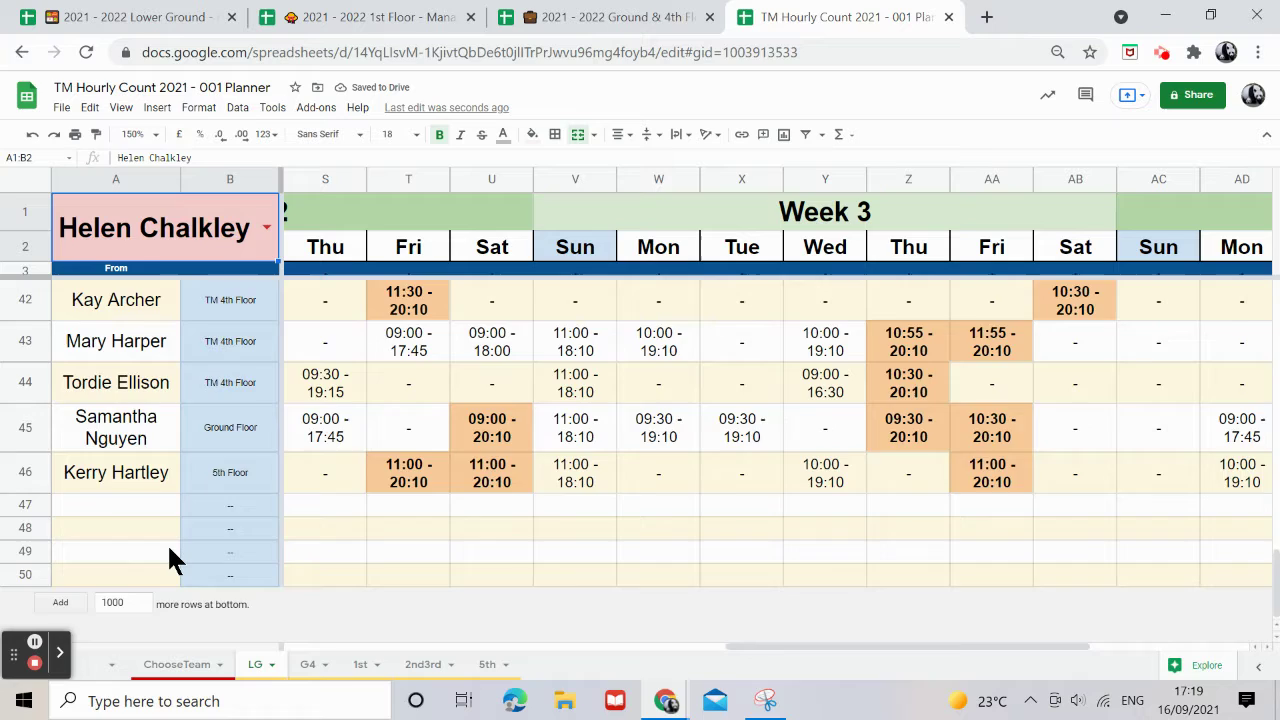
scroll(169, 549, "up", 7)
scroll(167, 543, "up", 7)
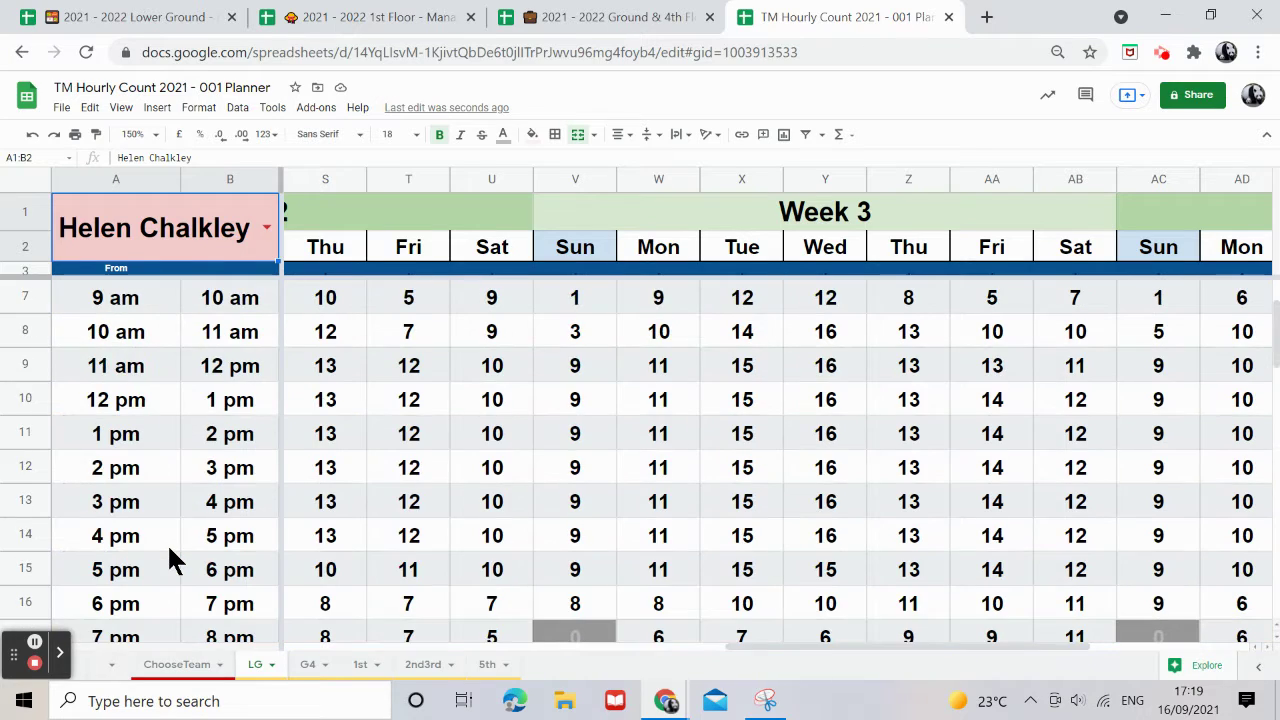
scroll(167, 543, "down", 3)
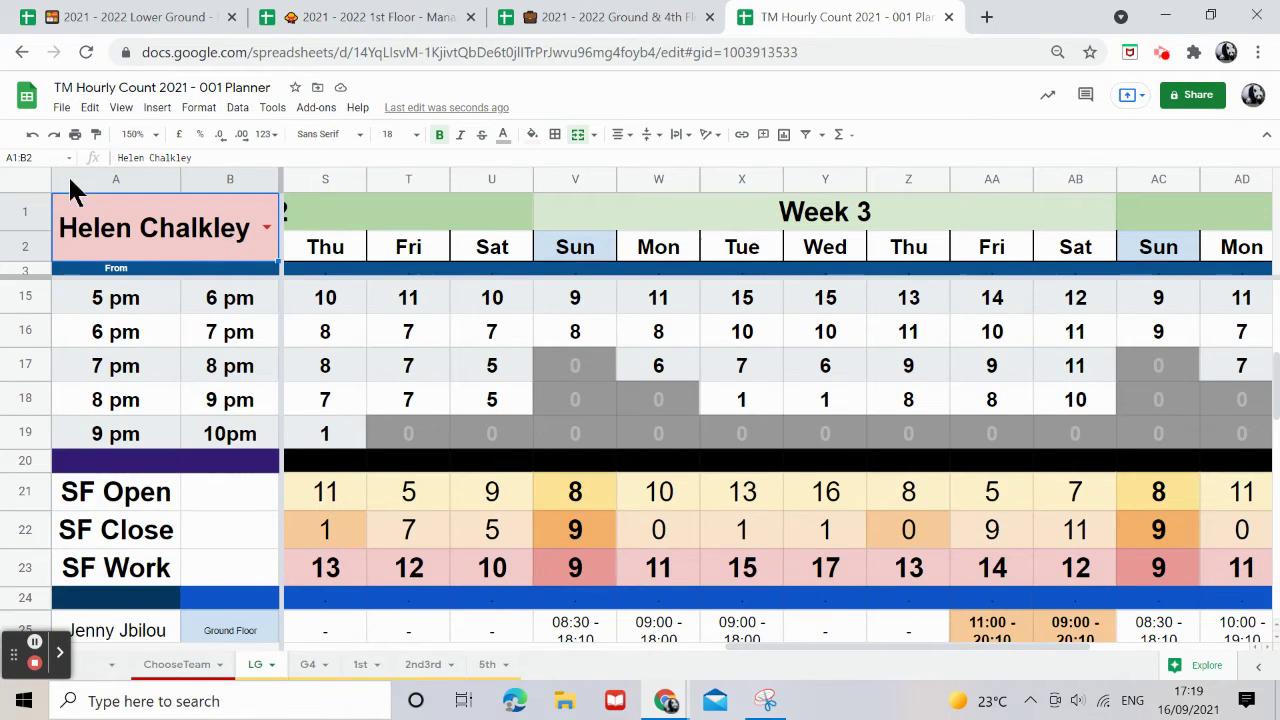
Undo the change so the LG sheet's title reads LG again.
left_click(32, 134)
left_click(252, 664)
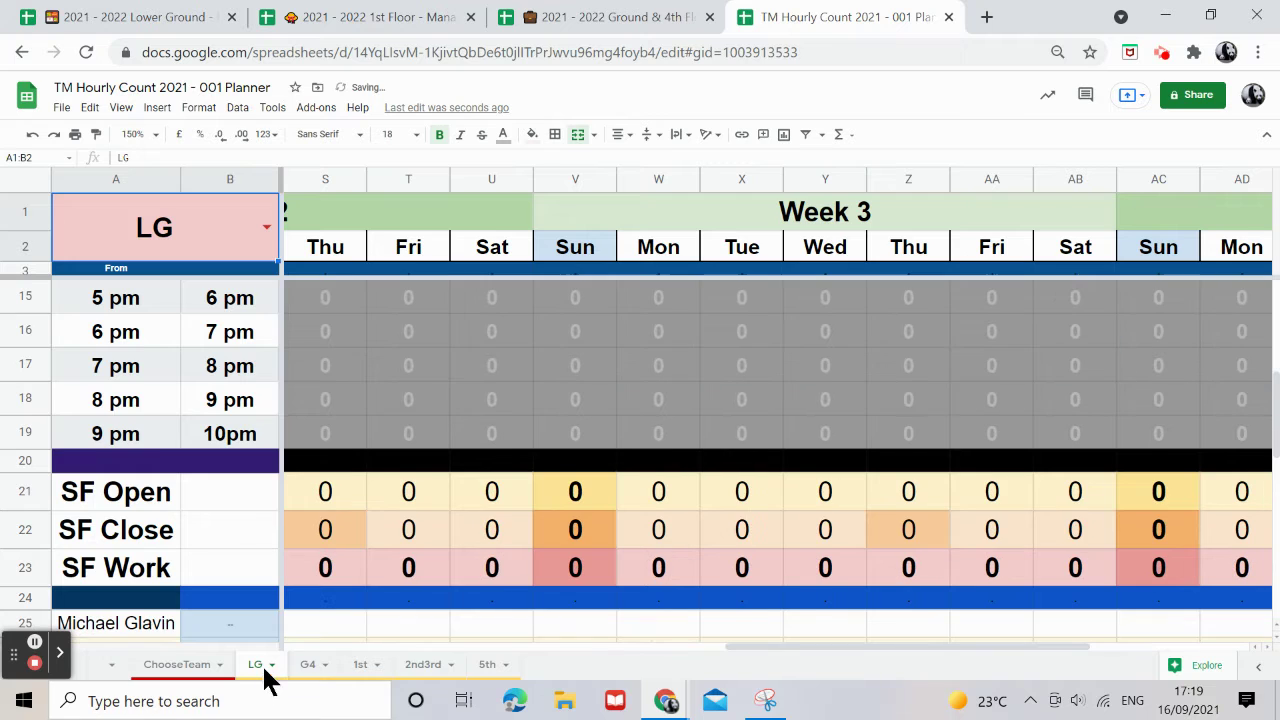
scroll(266, 583, "down", 5)
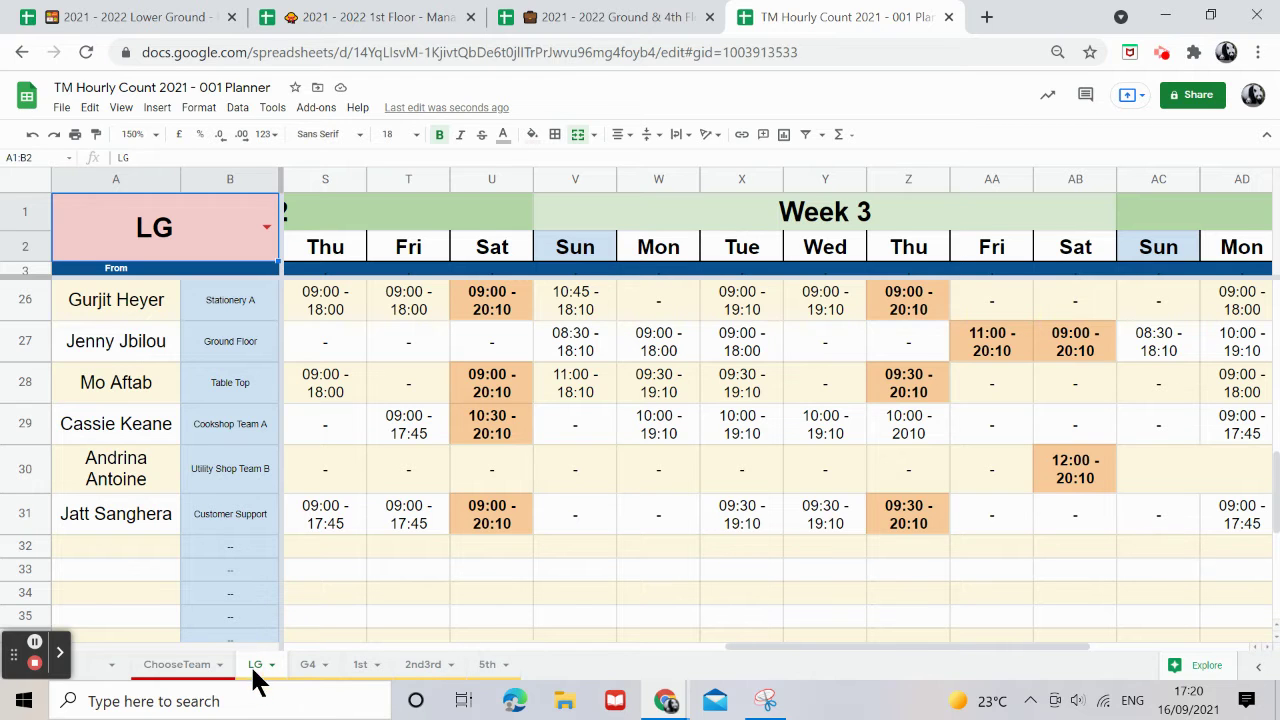
Check flagged cell L5 on ChooseTeam, then view the Ground & 4th Floor planner's MasterB sheet.
left_click(200, 667)
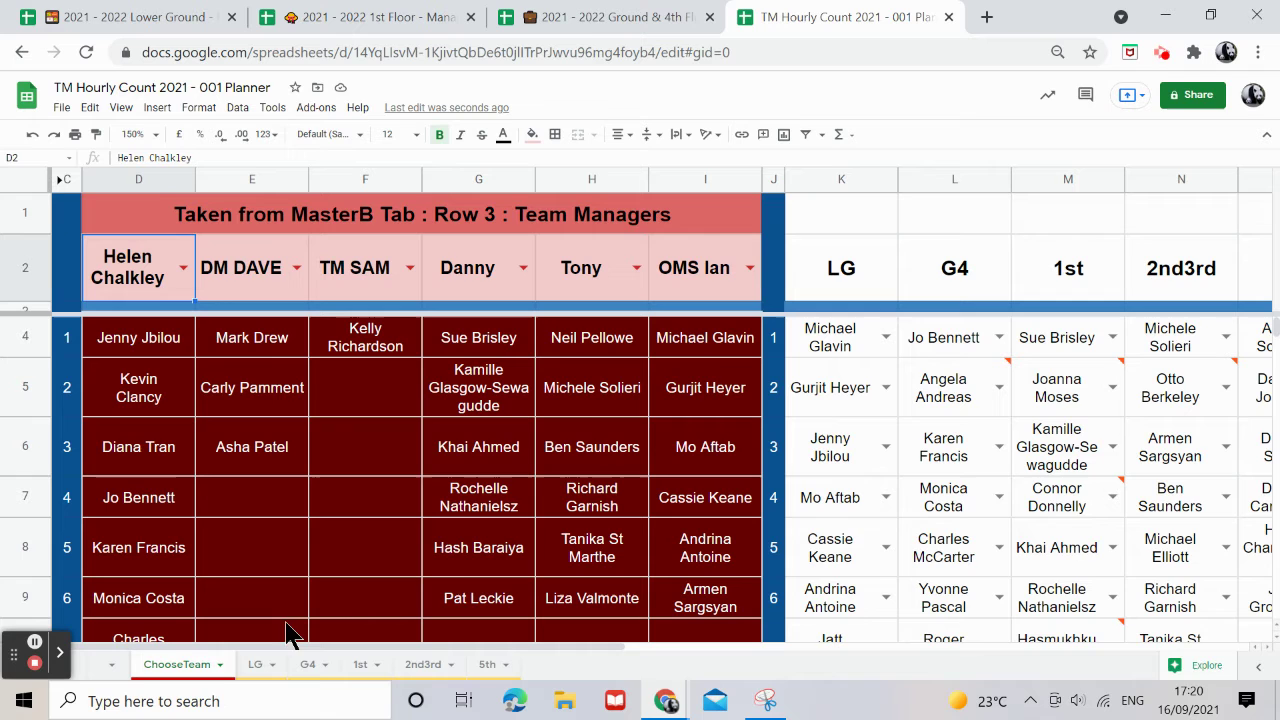
left_click_drag(483, 648, 678, 641)
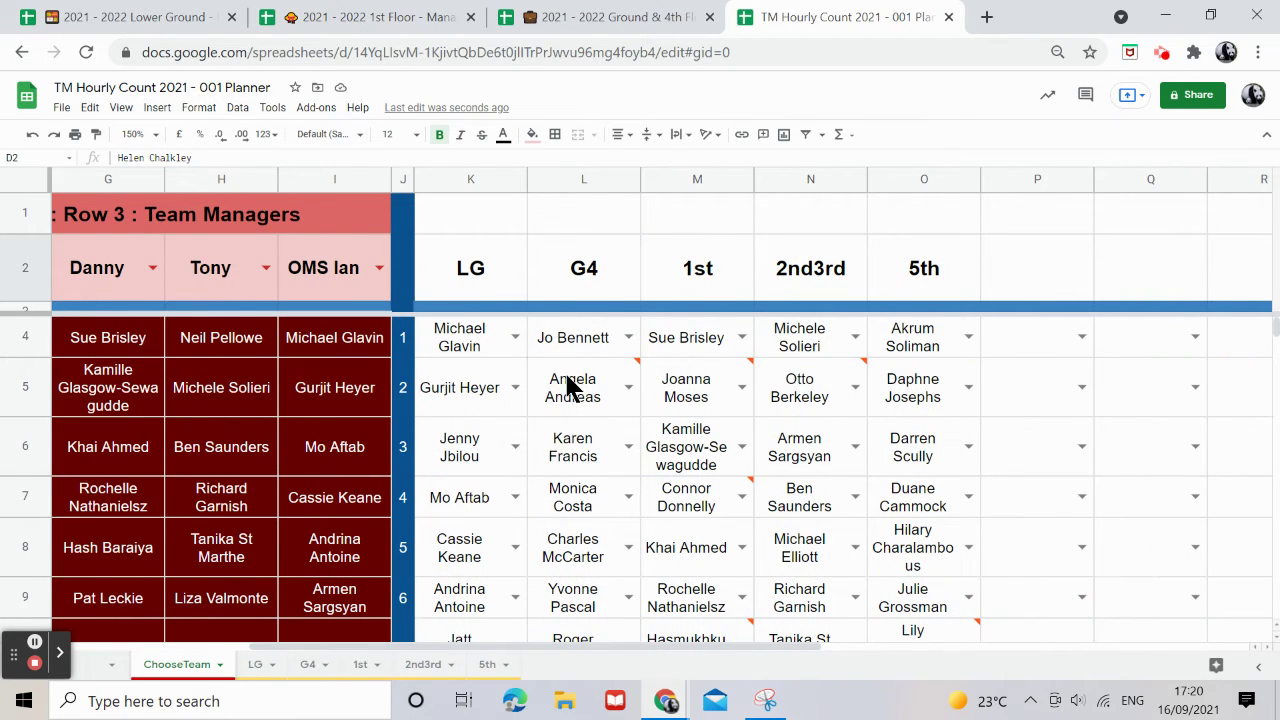
mouse_move(568, 378)
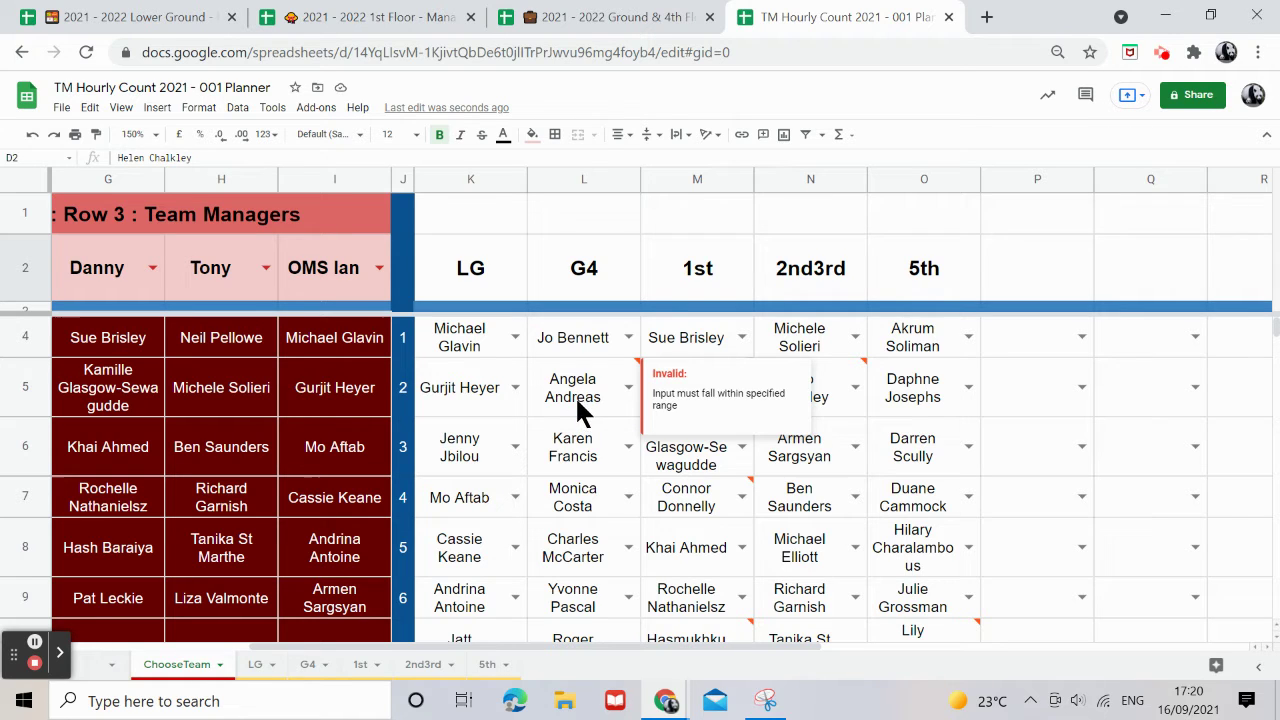
left_click(565, 19)
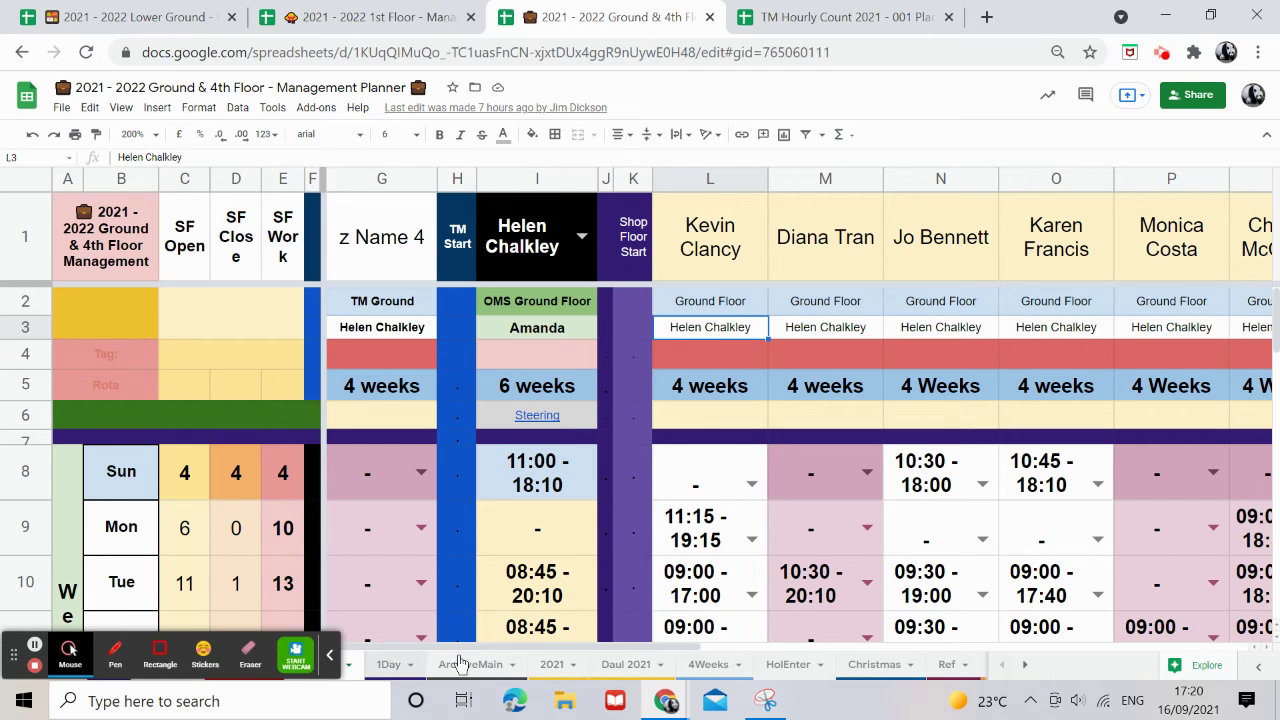
mouse_move(460, 641)
left_mouse_down()
mouse_move(1082, 680)
mouse_move(455, 665)
left_mouse_up()
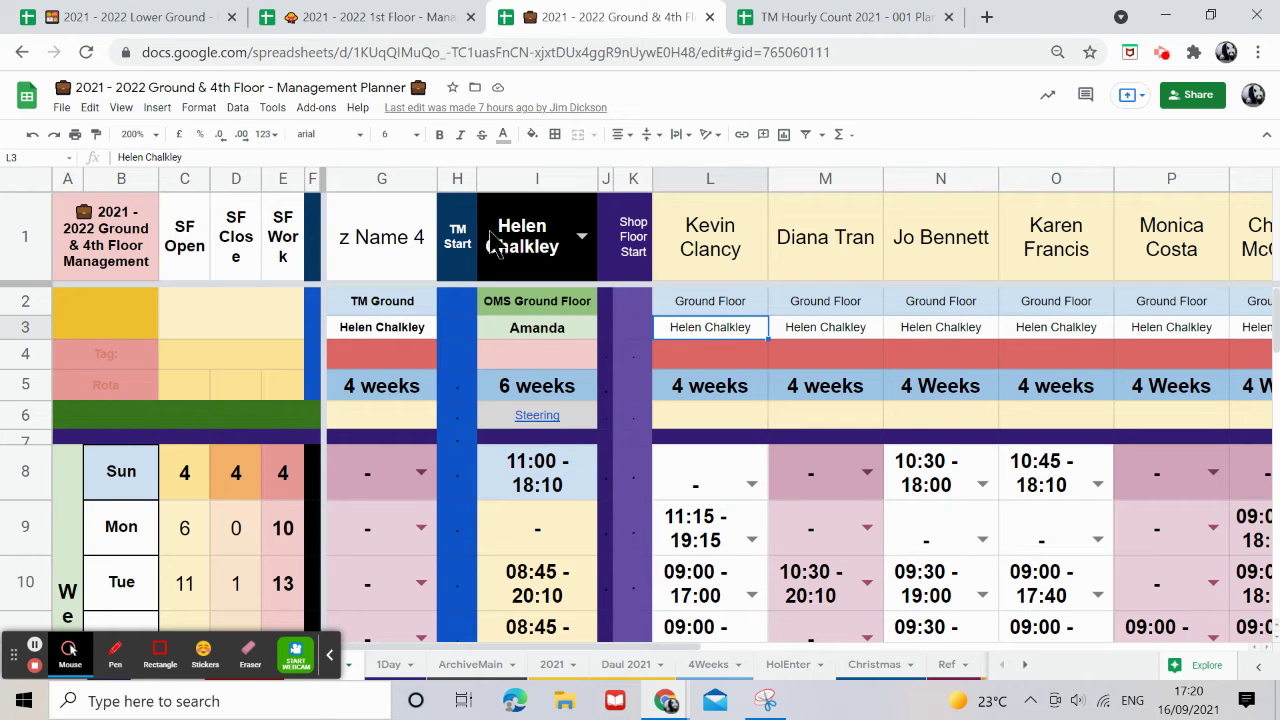
In ChooseTeam, correct O10 to its valid listed name and clear the stray P10 entry.
left_click(786, 16)
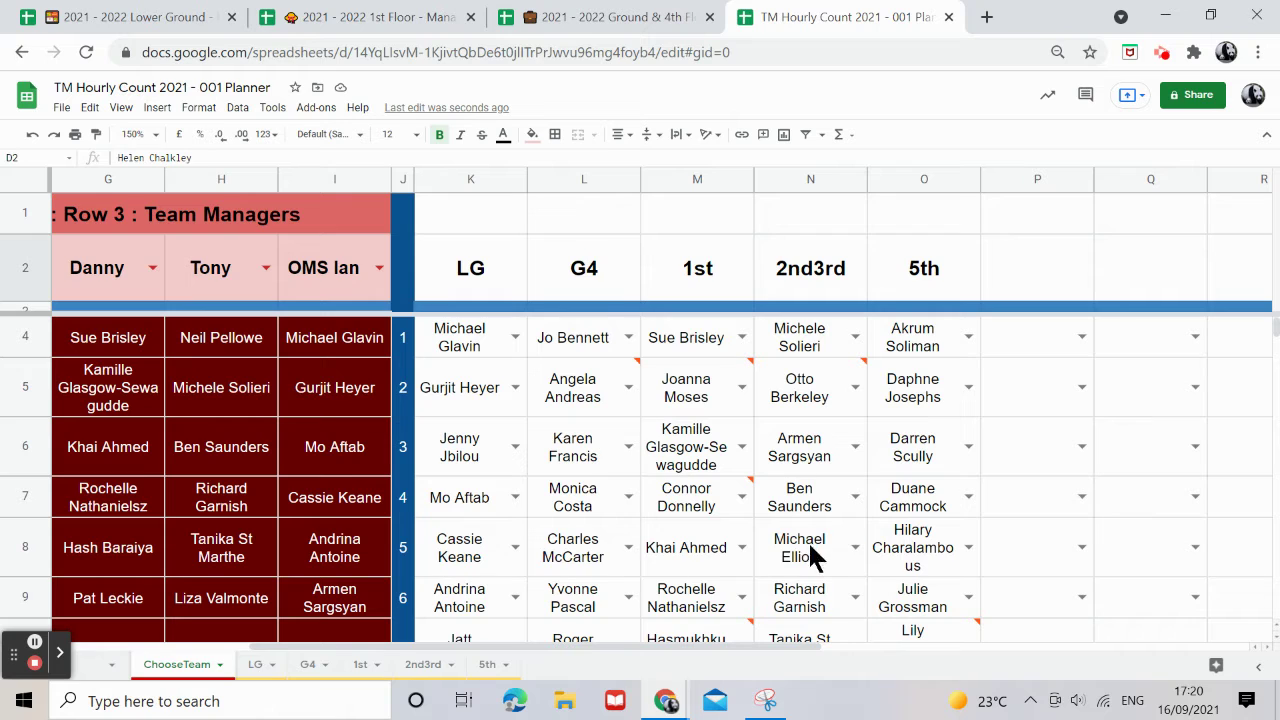
scroll(772, 459, "down", 1)
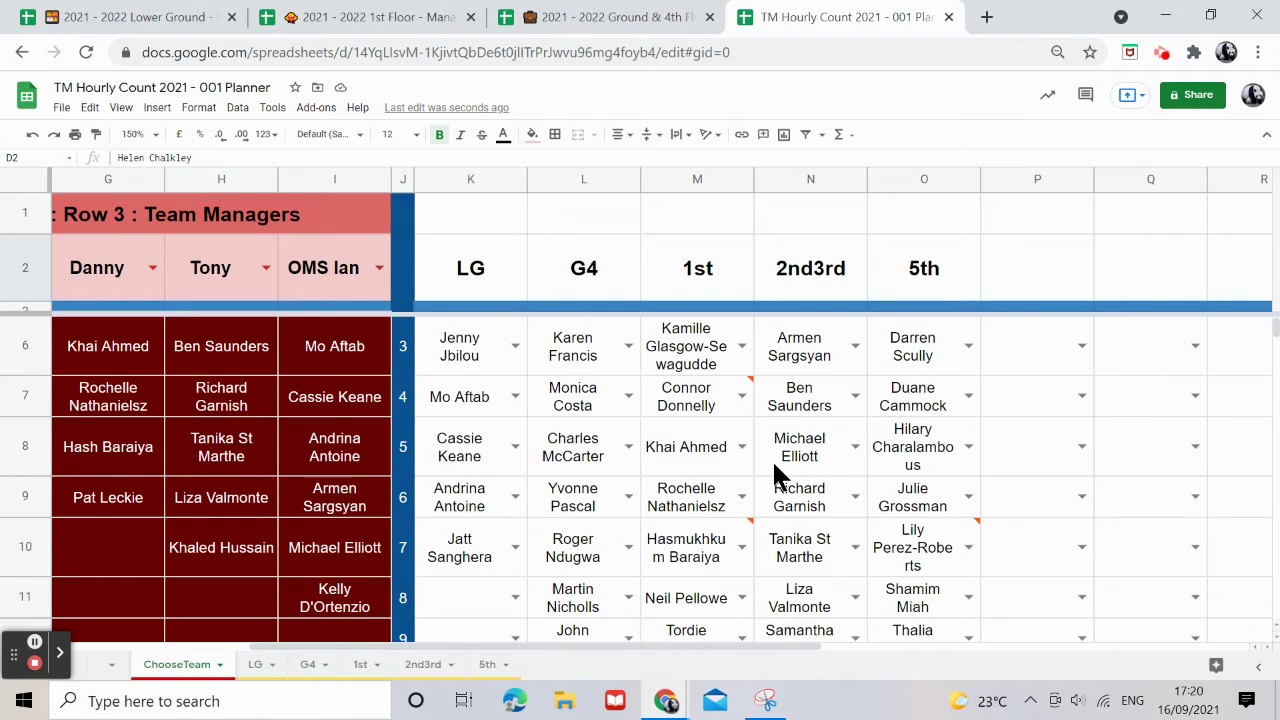
left_click(1010, 557)
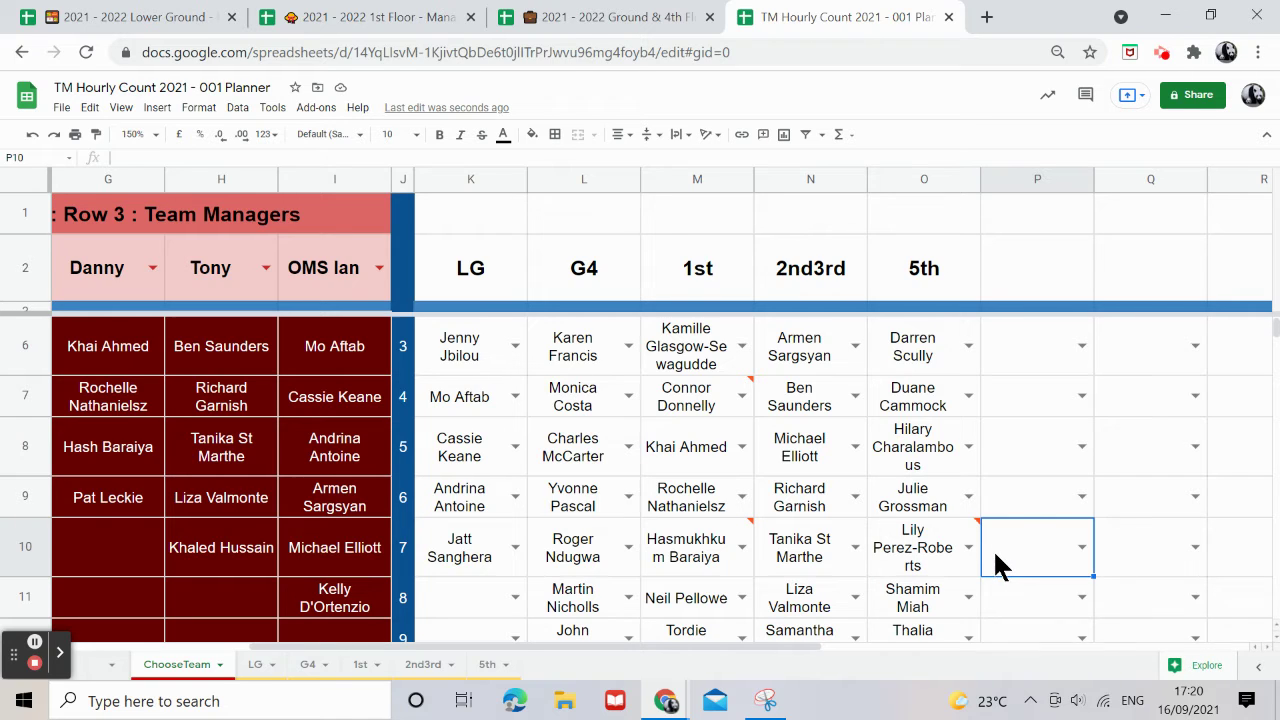
type("li")
left_click(1038, 628)
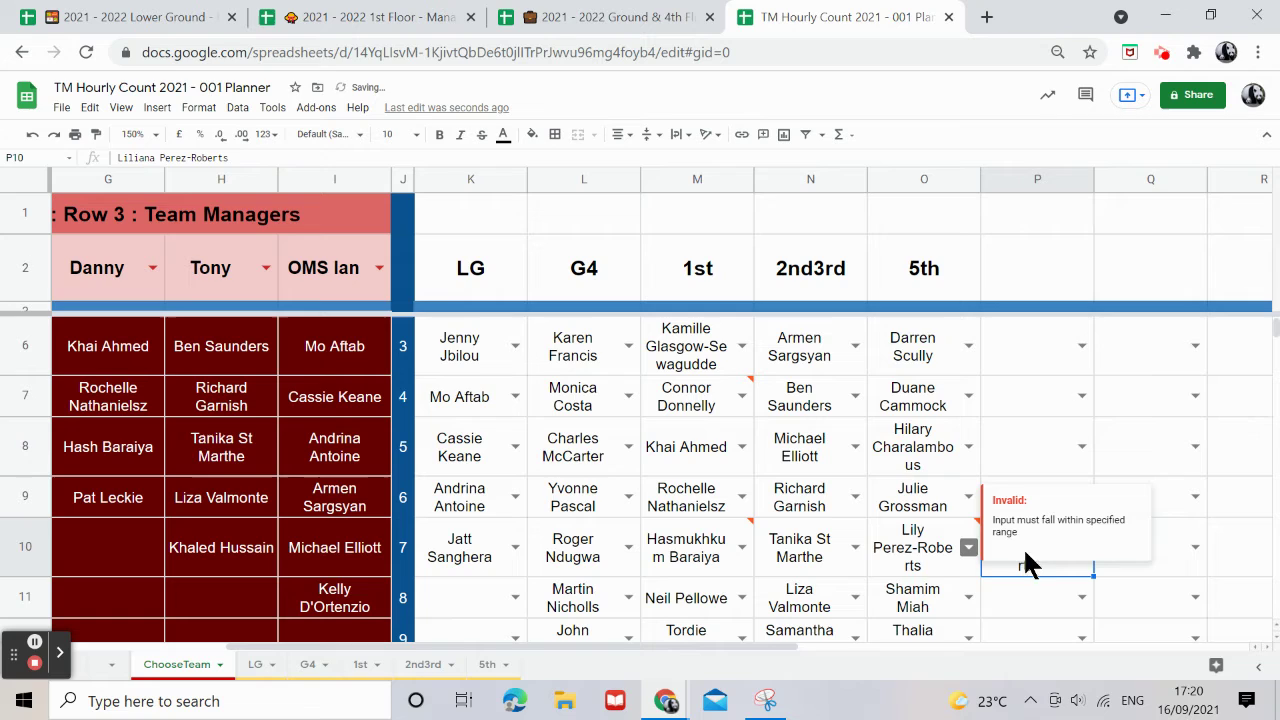
left_click(905, 558)
type("li")
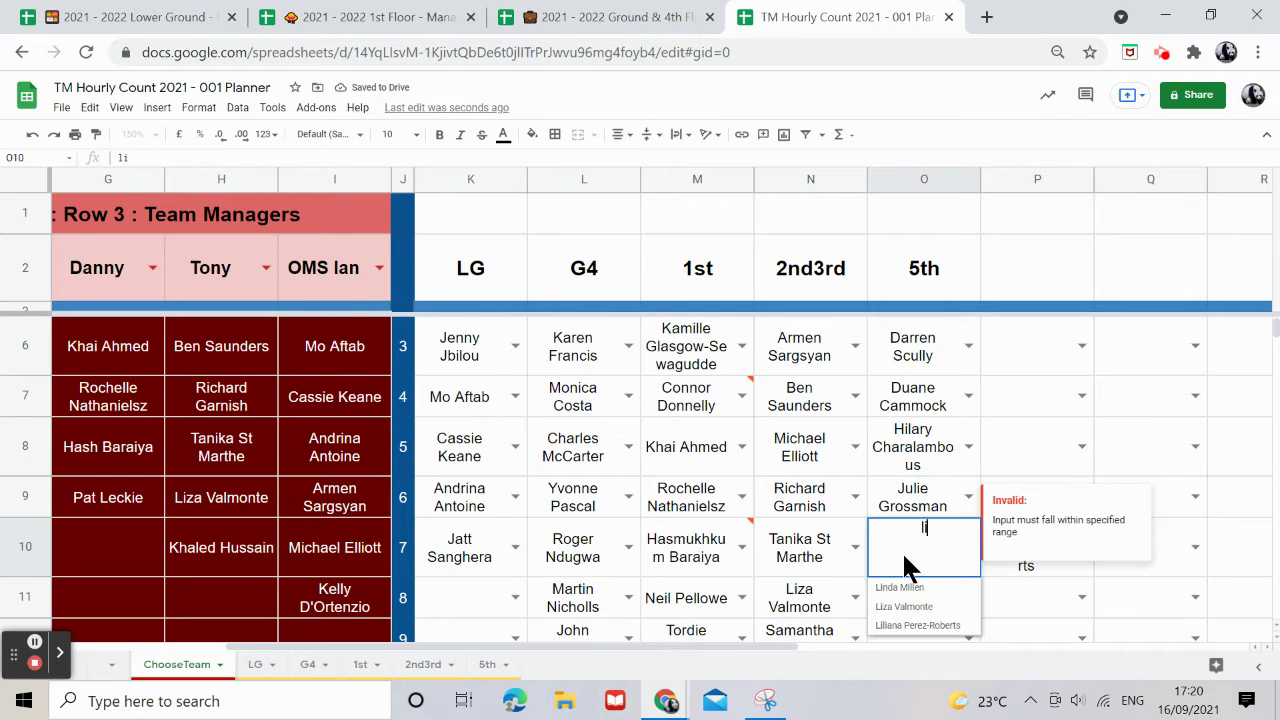
left_click(909, 626)
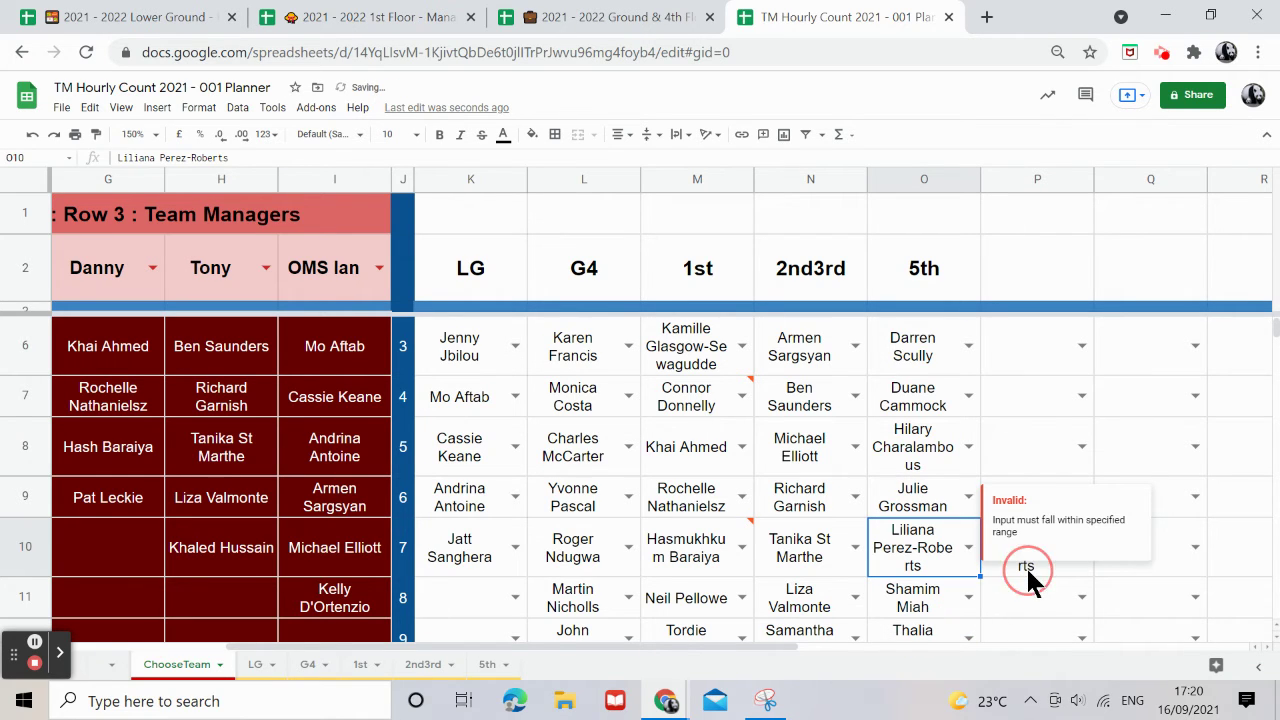
left_click(1043, 552)
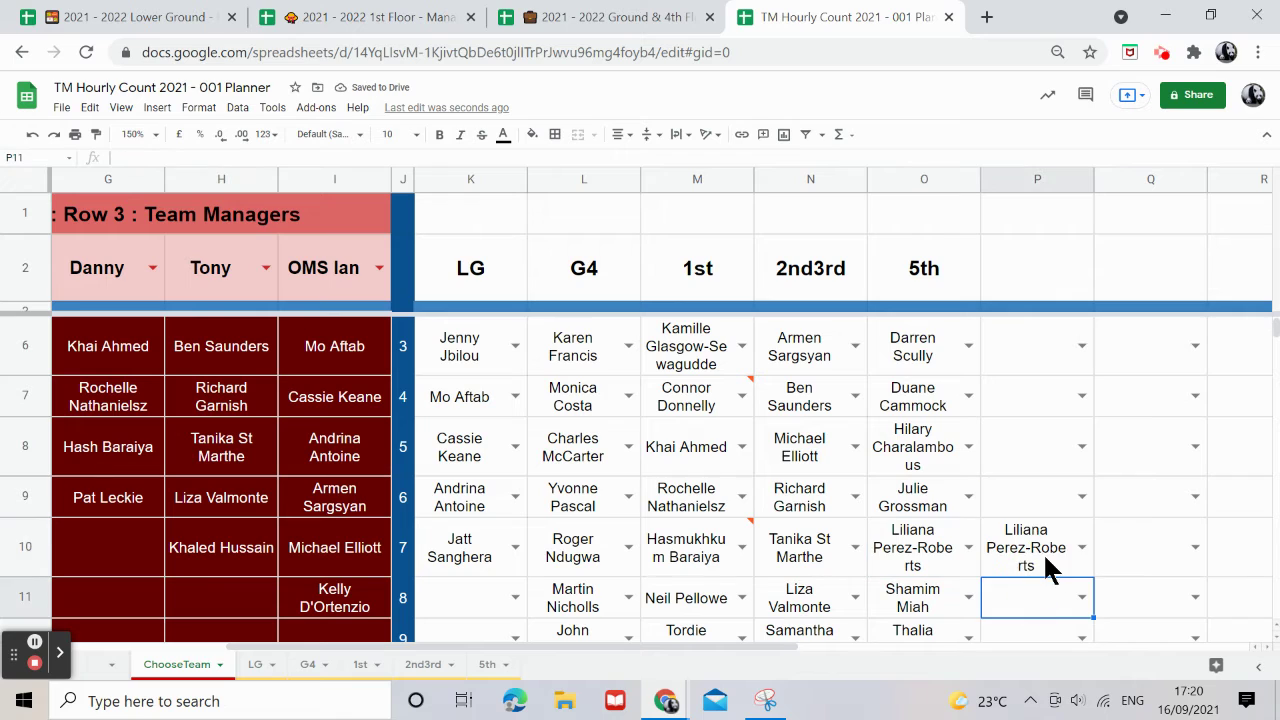
key("Delete")
Replace the invalid M10 name with its valid listed version and fill N15 from suggestions.
left_click(704, 562)
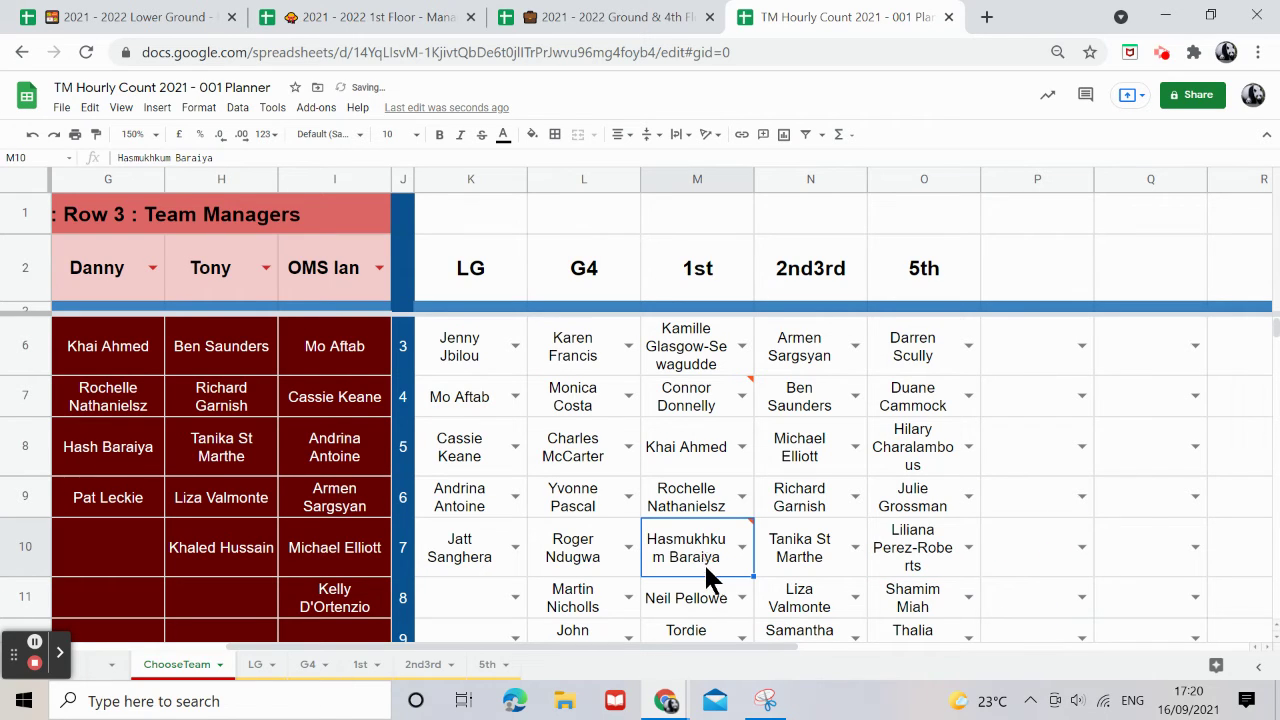
type("has")
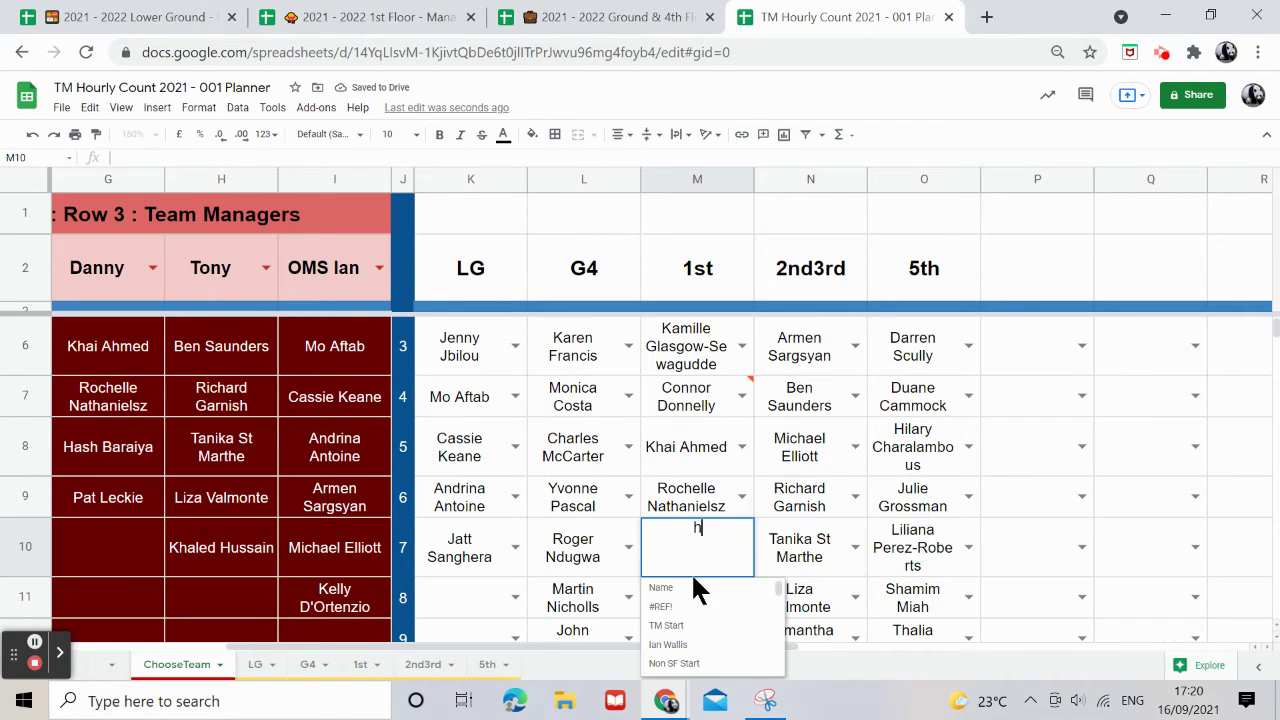
left_click(718, 592)
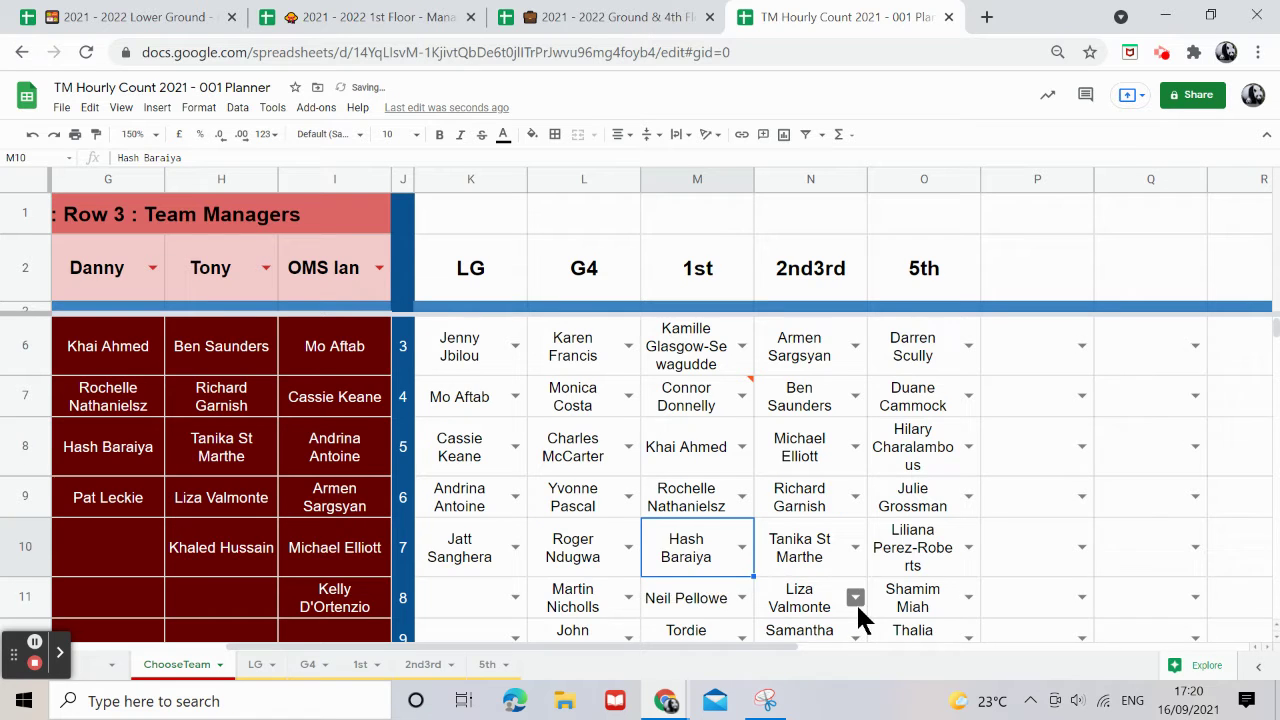
scroll(851, 600, "down", 5)
left_click(796, 500)
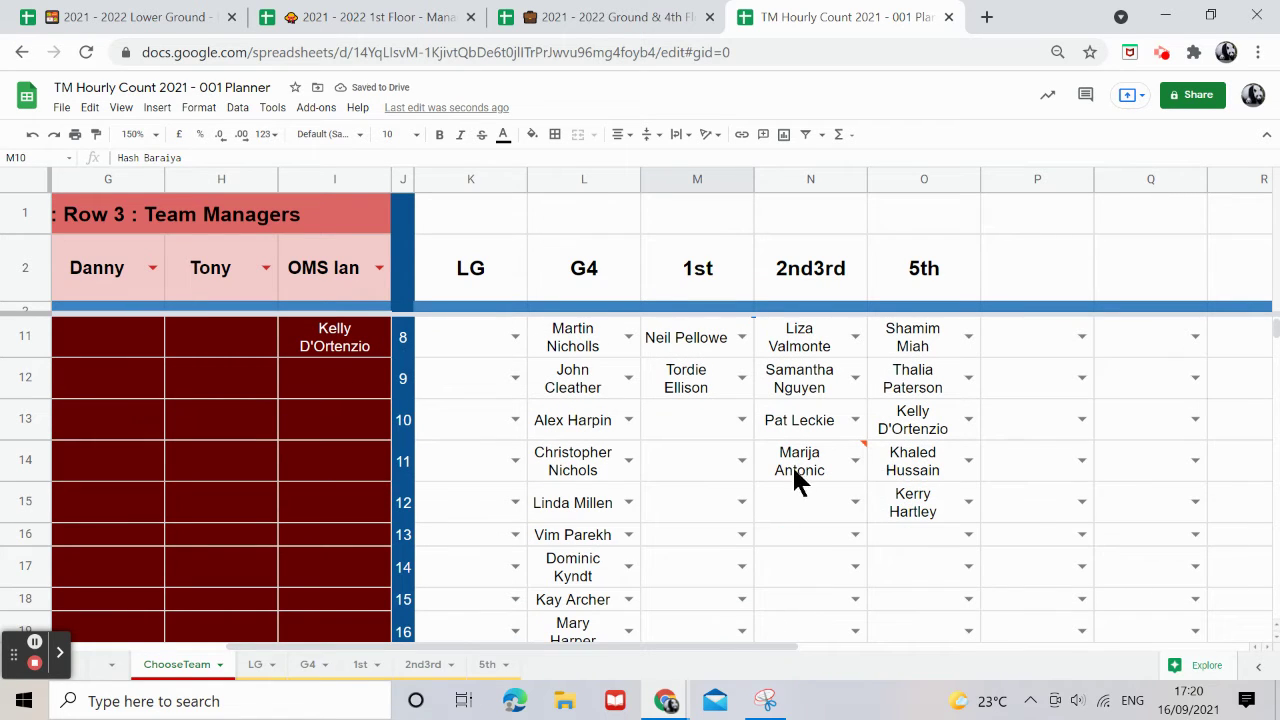
type("mar")
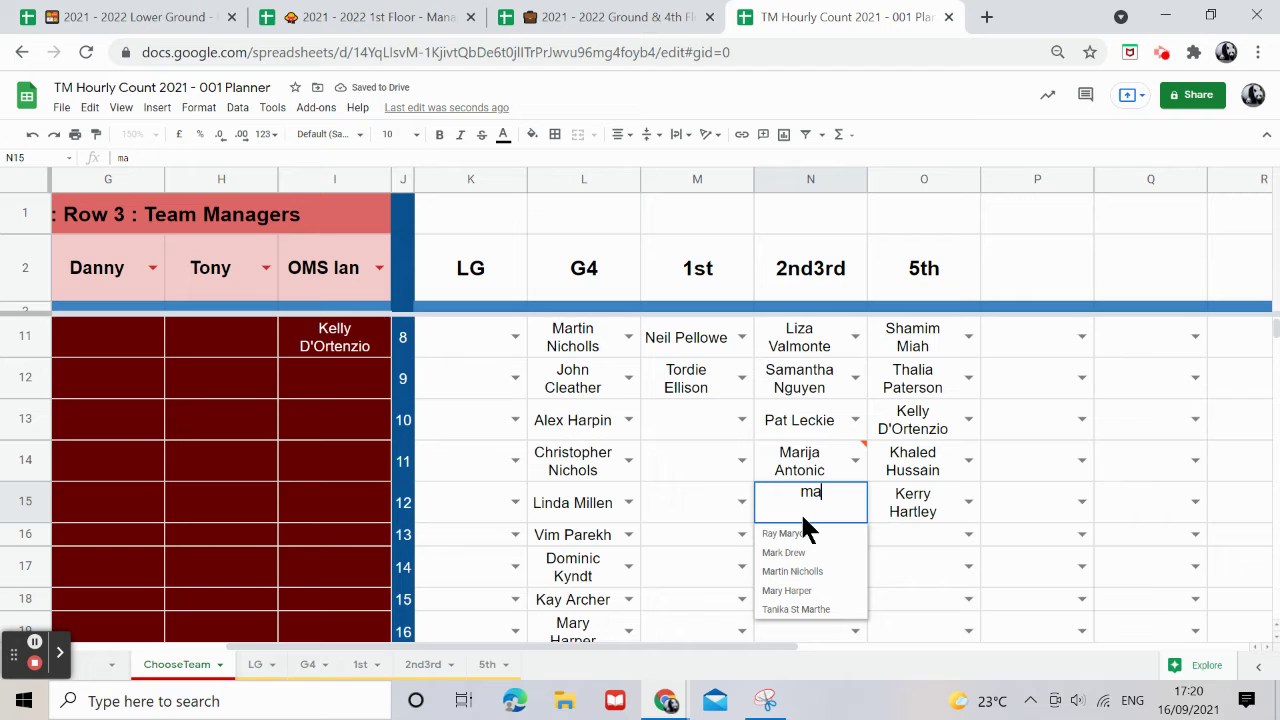
key("Down")
key("Down")
key("Down")
key("Down")
key("Down")
key("Down")
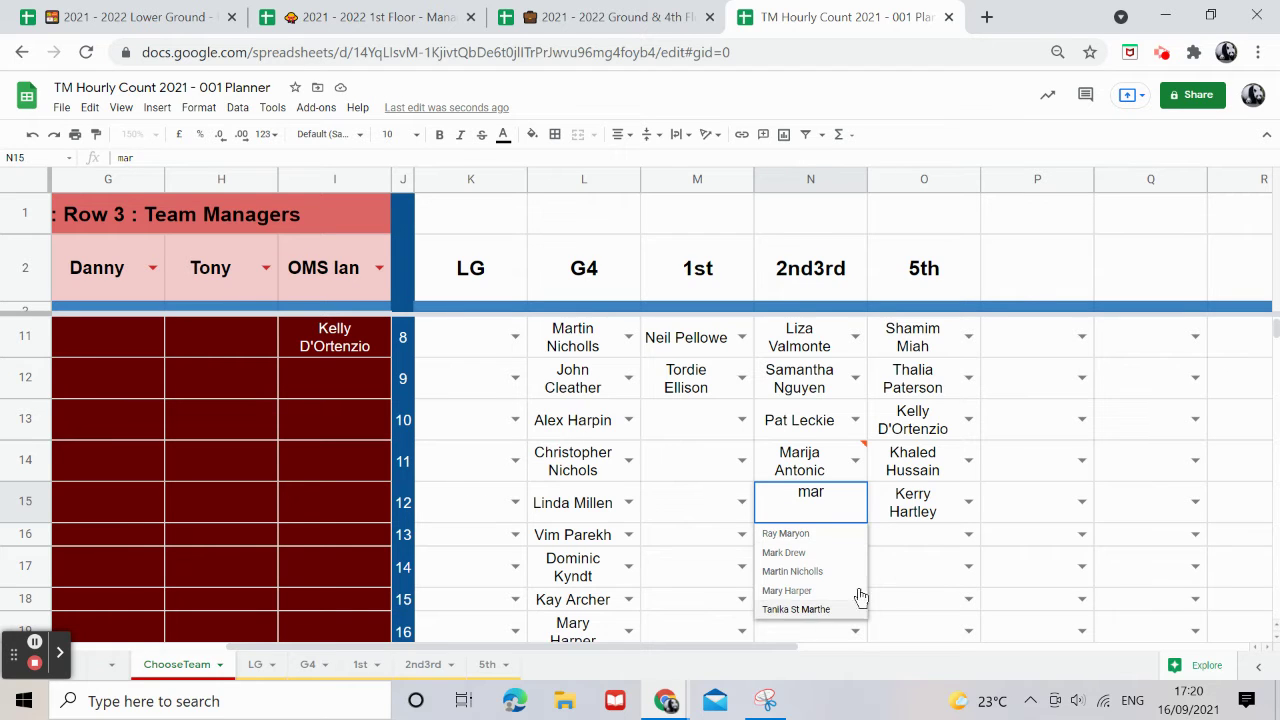
key("Return")
left_click(800, 501)
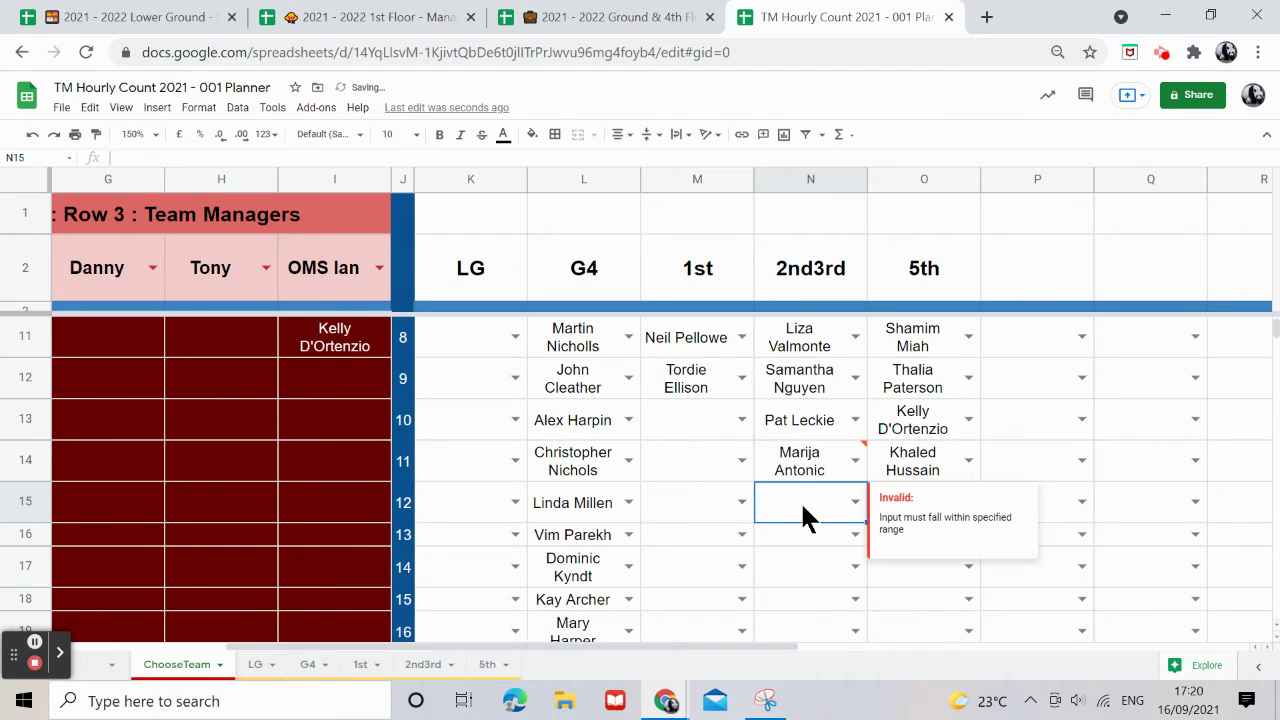
scroll(806, 517, "up", 2)
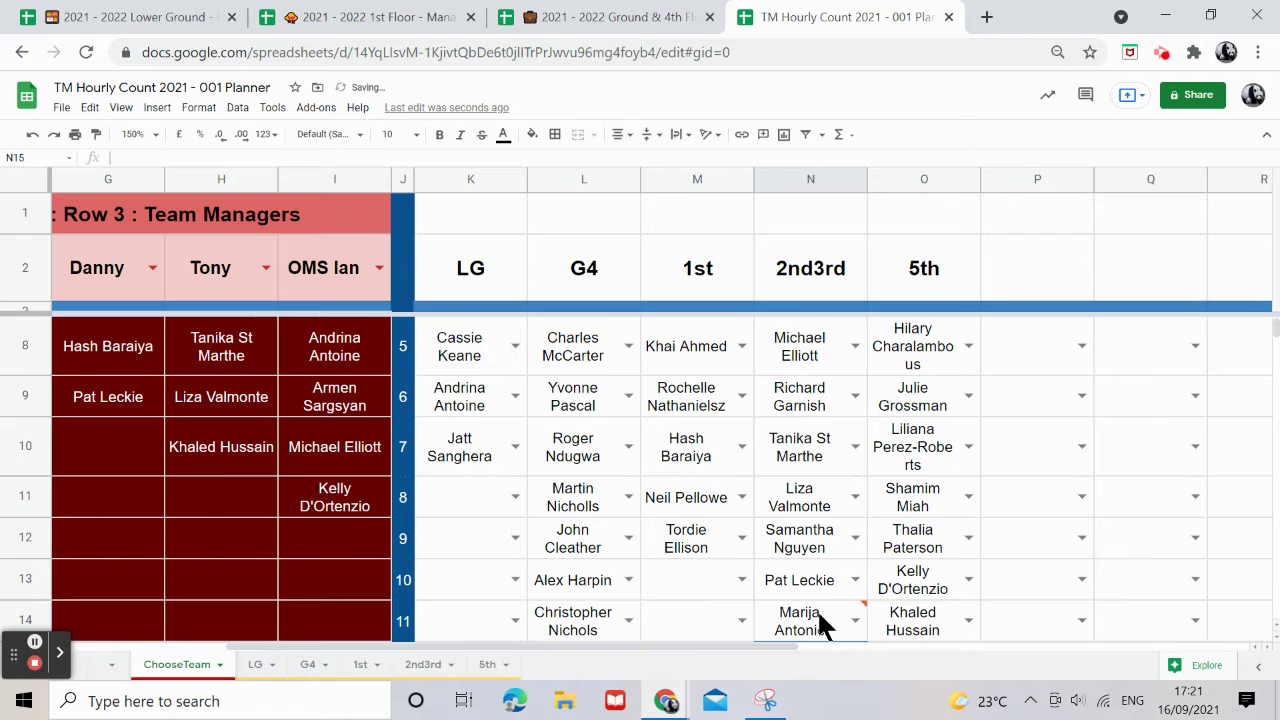
scroll(816, 624, "up", 3)
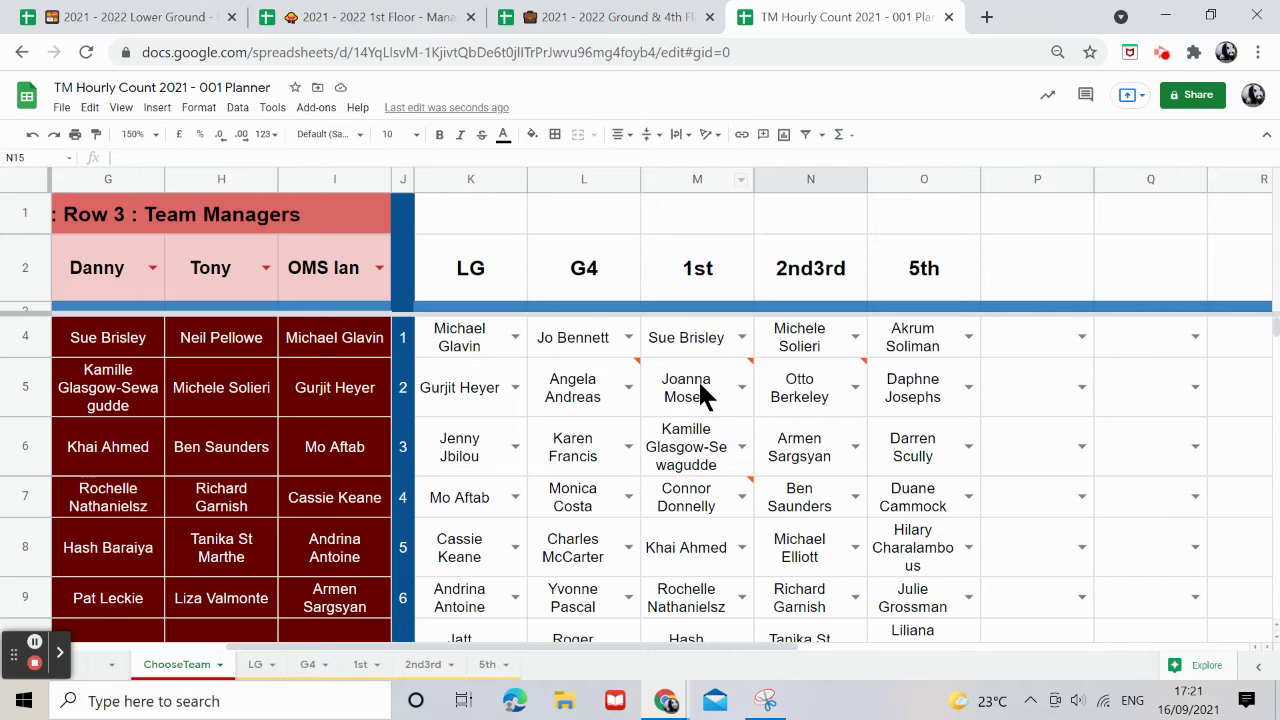
Try an entry in P5, which is rejected as invalid, and clear it.
left_click(994, 386)
type("jo")
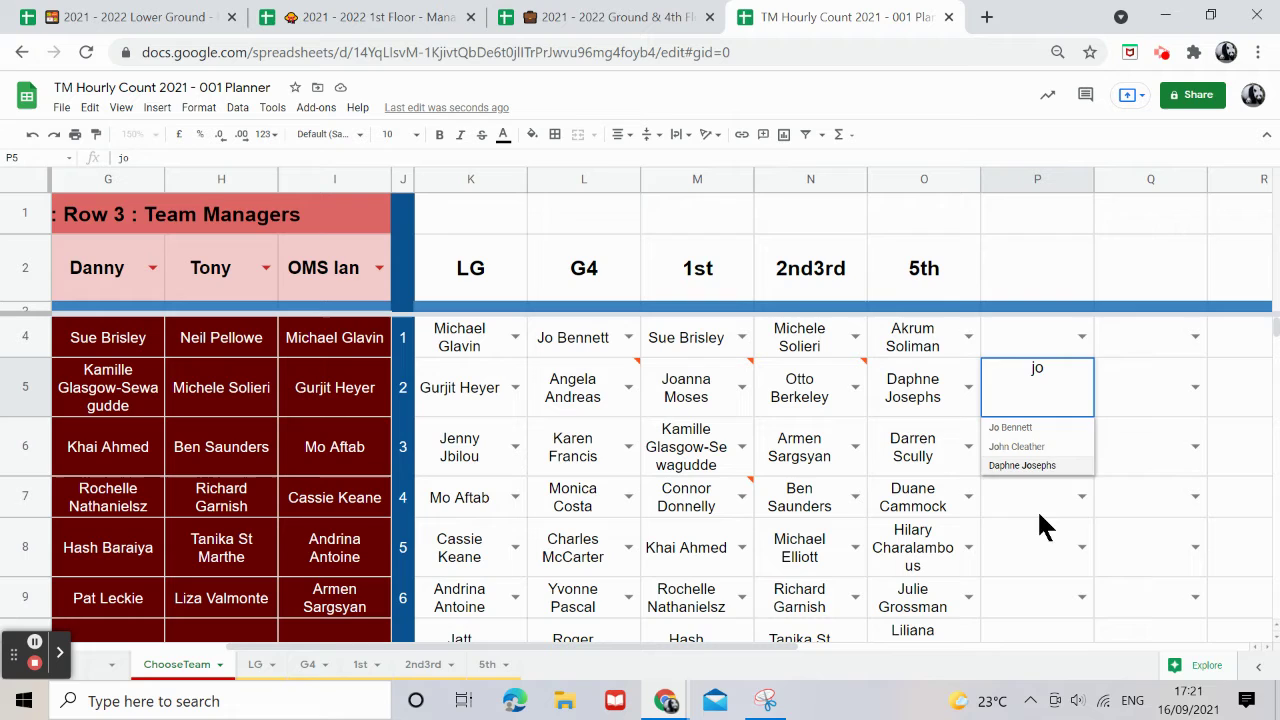
left_click(1037, 509)
left_click(1032, 401)
key("Delete")
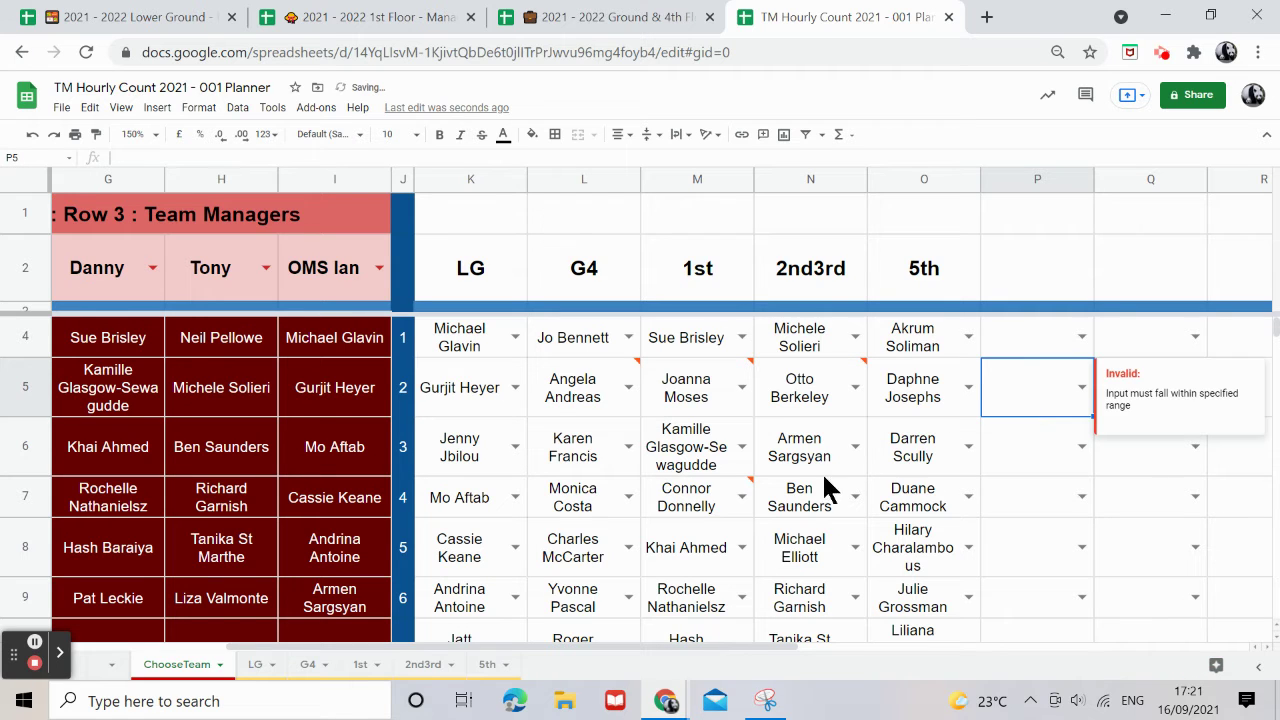
left_click(255, 664)
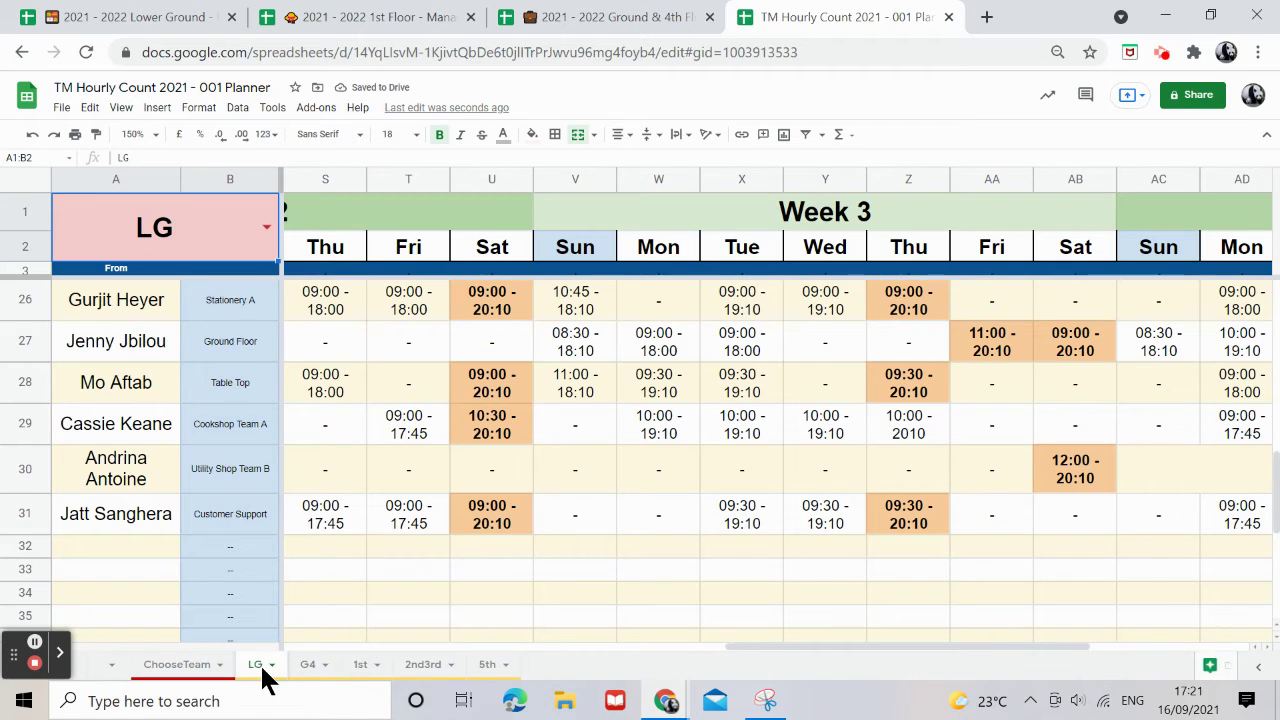
left_click(205, 665)
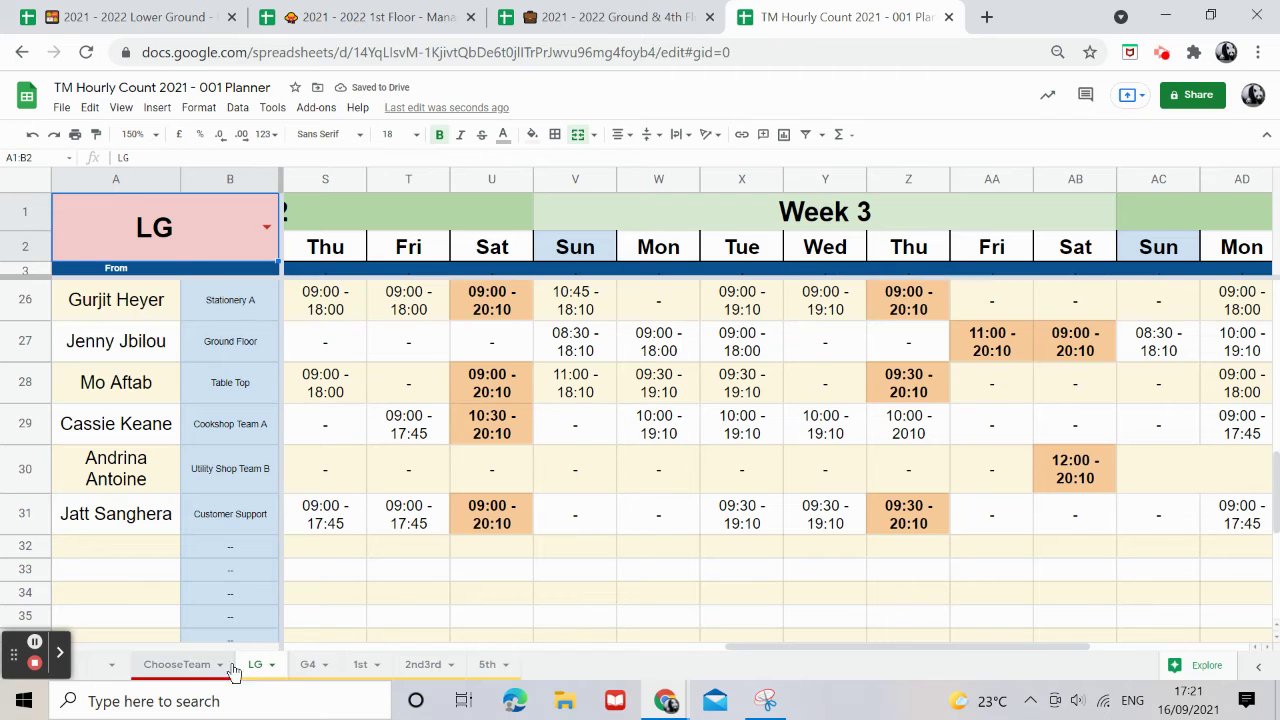
scroll(580, 563, "down", 3)
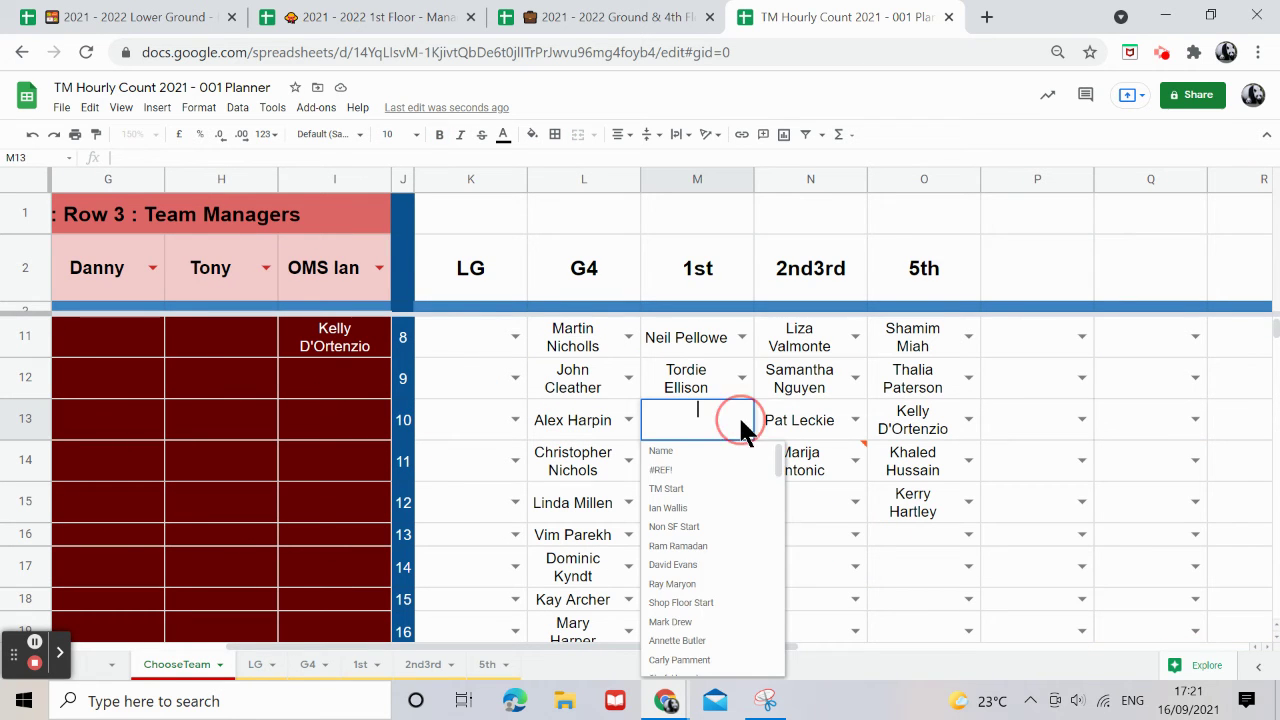
scroll(689, 600, "down", 5)
left_click(686, 586)
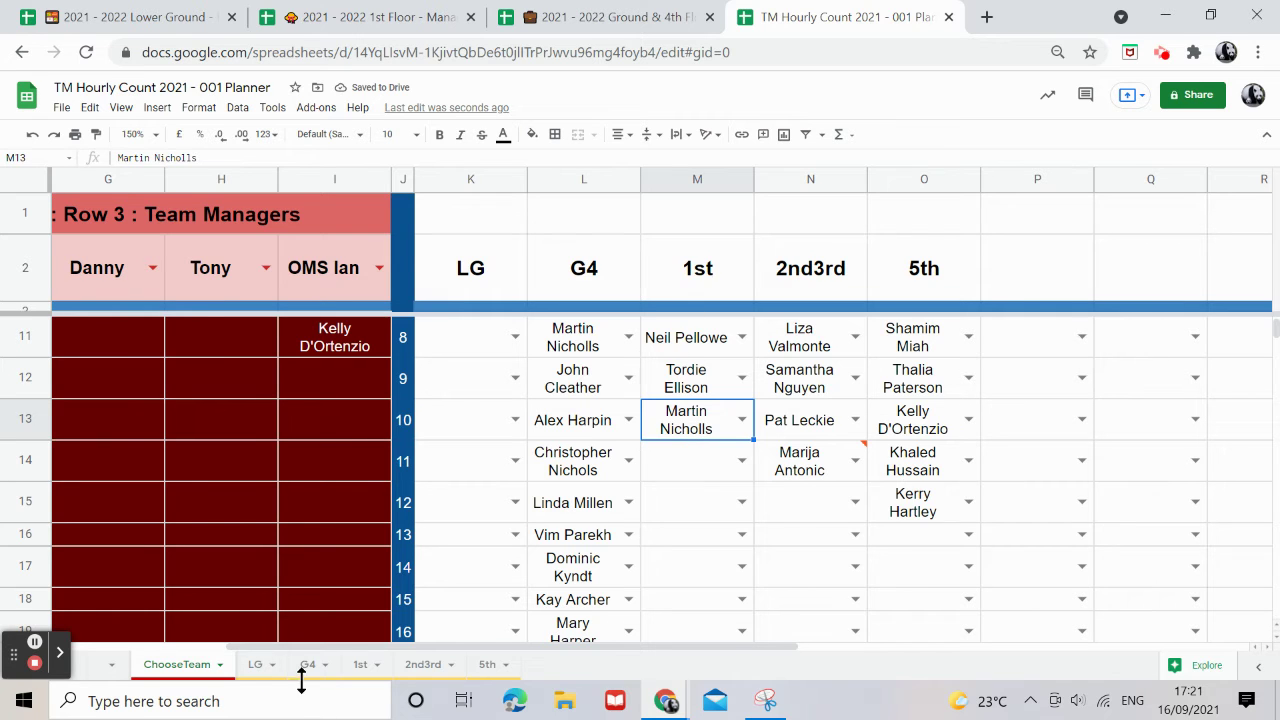
left_click(362, 665)
scroll(300, 510, "down", 4)
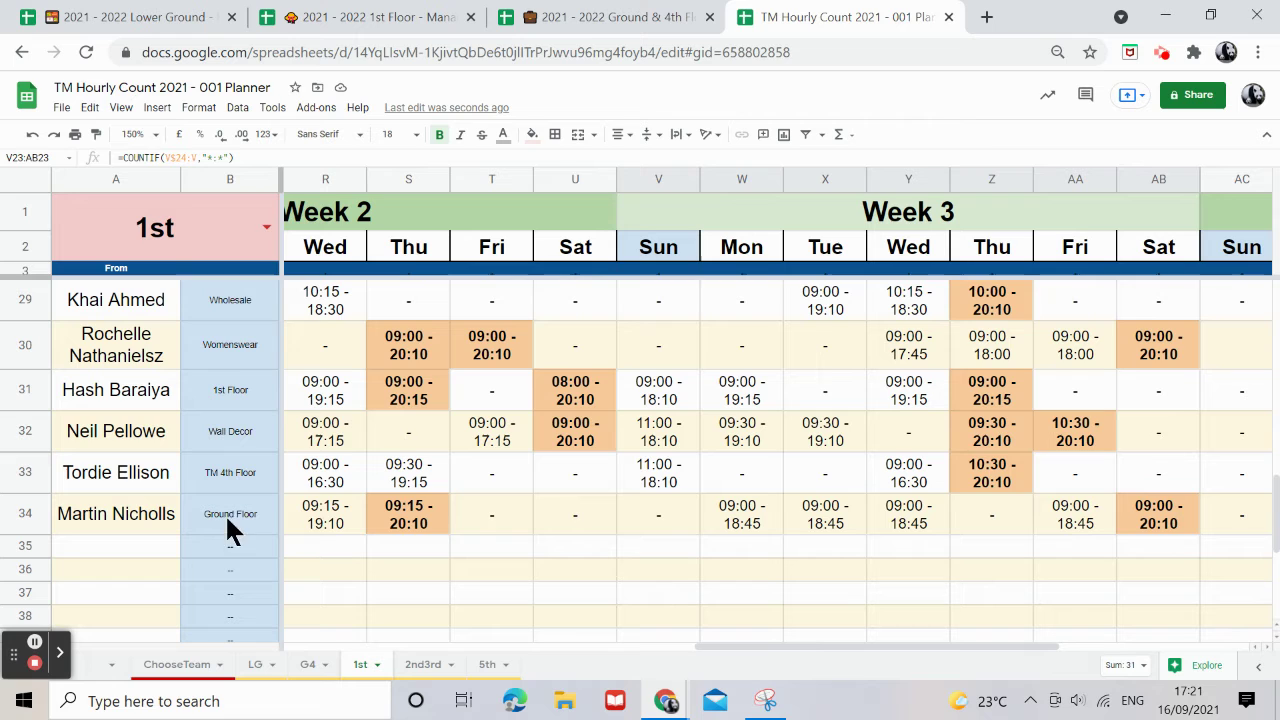
left_click(188, 674)
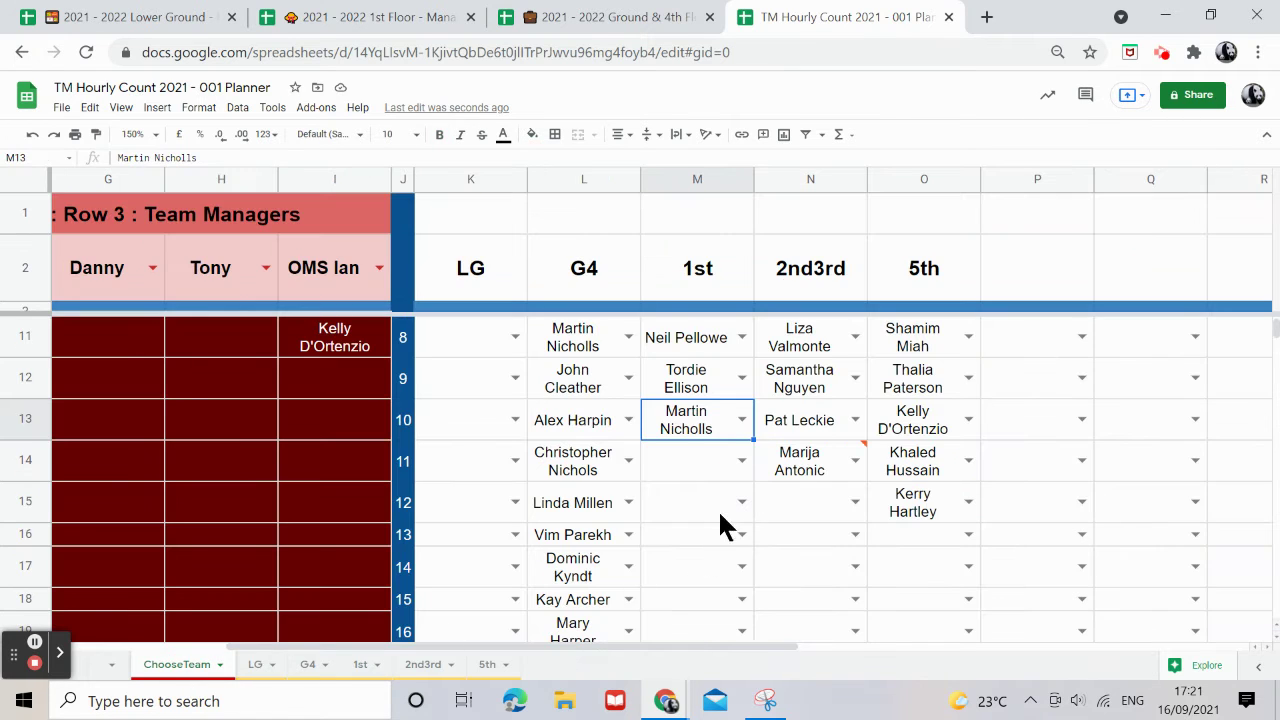
key("Delete")
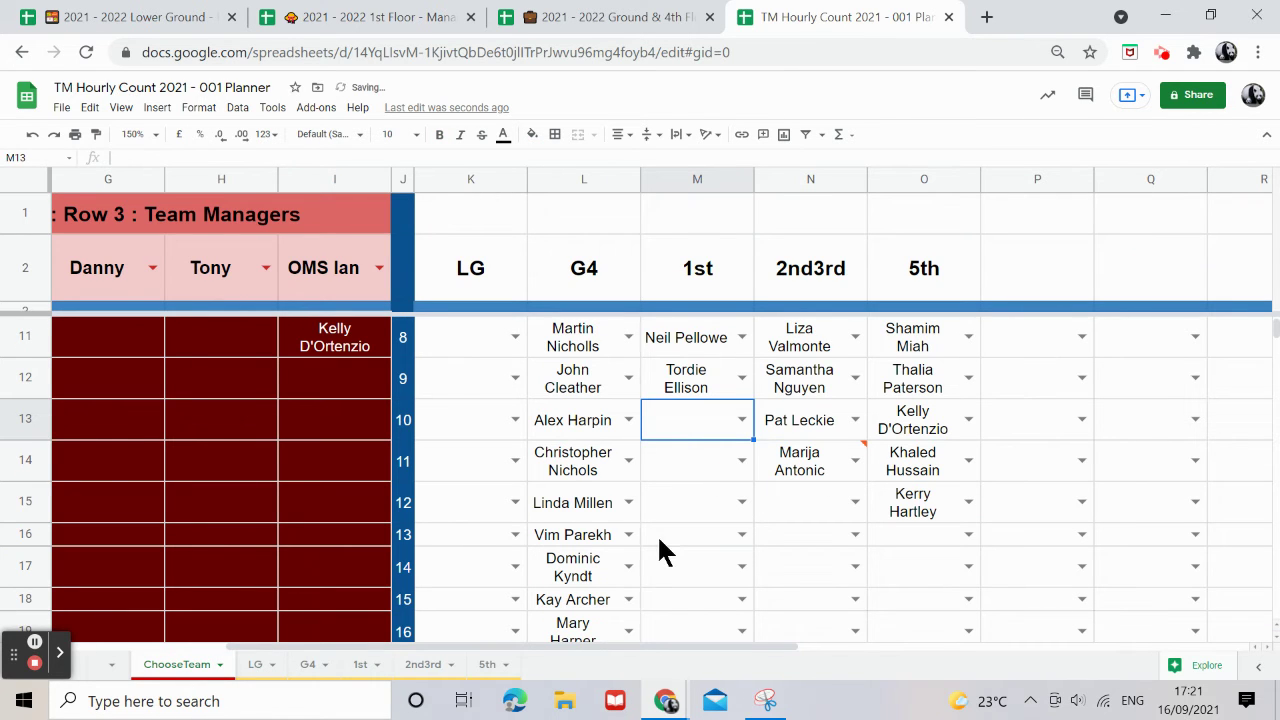
Look through the LG, G4 and 1st sheets of the TM Hourly Count planner.
scroll(414, 609, "up", 5)
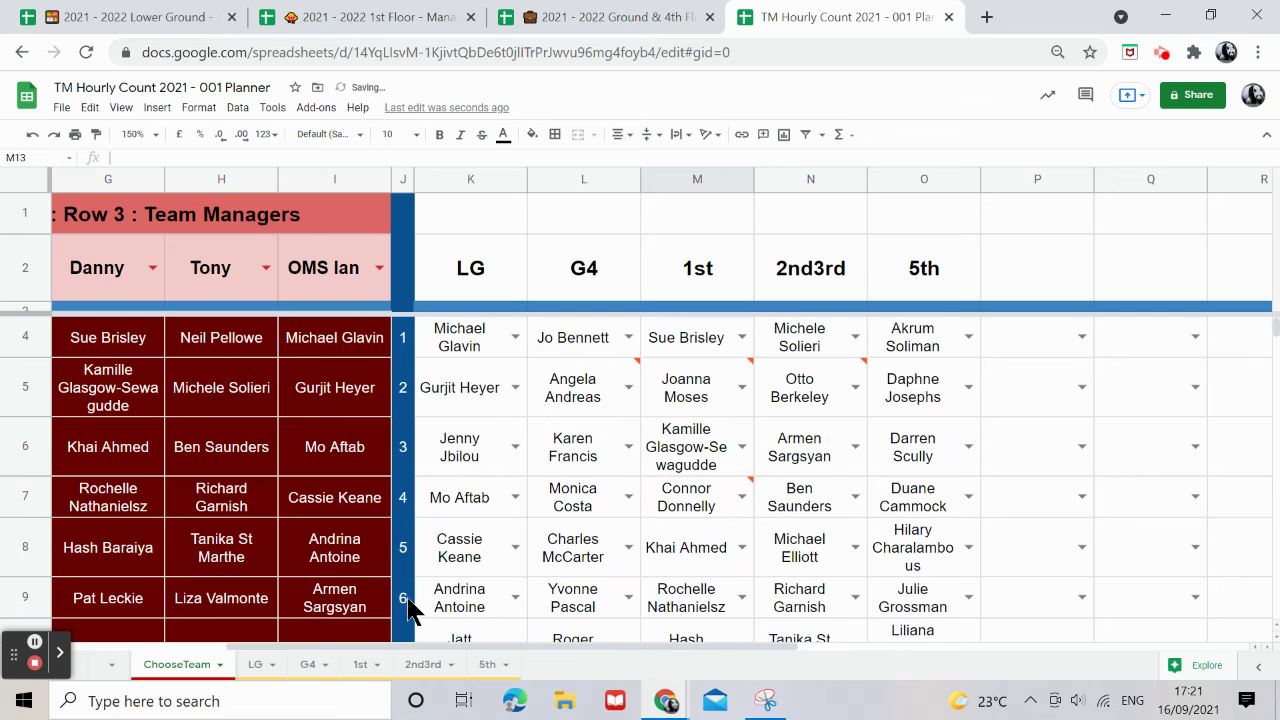
left_click(258, 667)
scroll(300, 638, "up", 6)
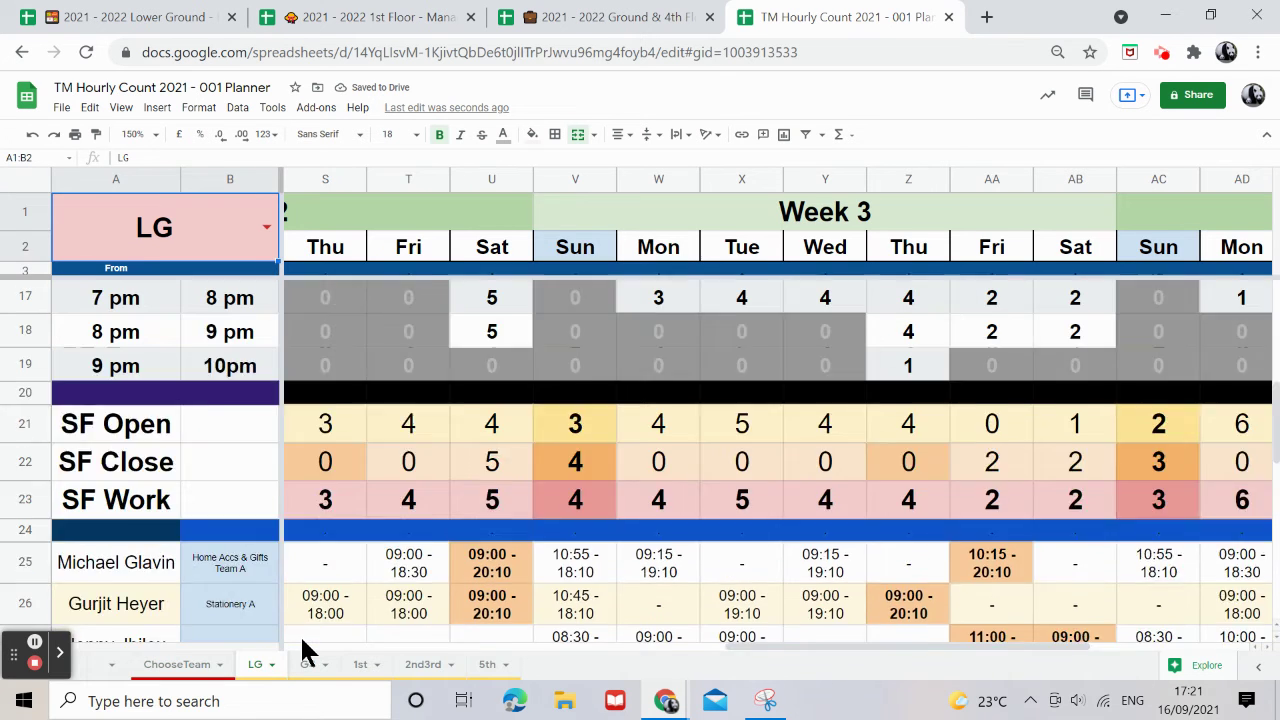
scroll(300, 634, "down", 3)
left_click(312, 665)
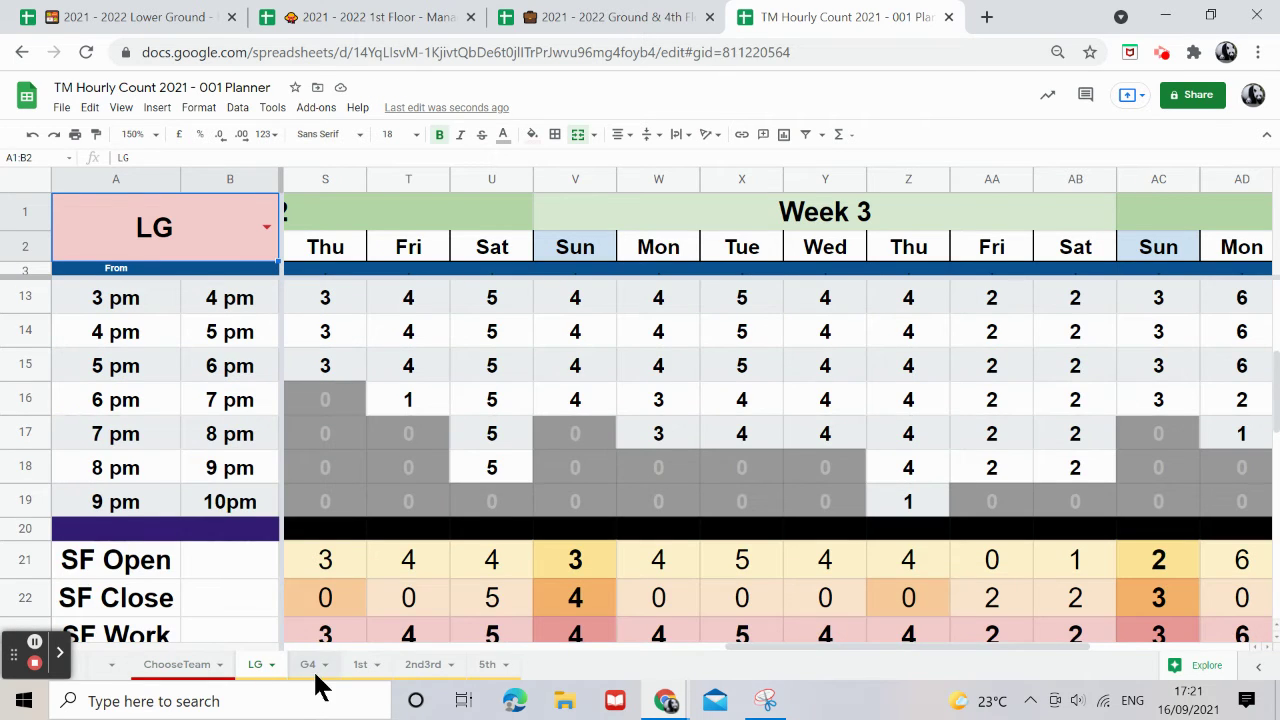
scroll(423, 605, "down", 3)
scroll(423, 600, "down", 3)
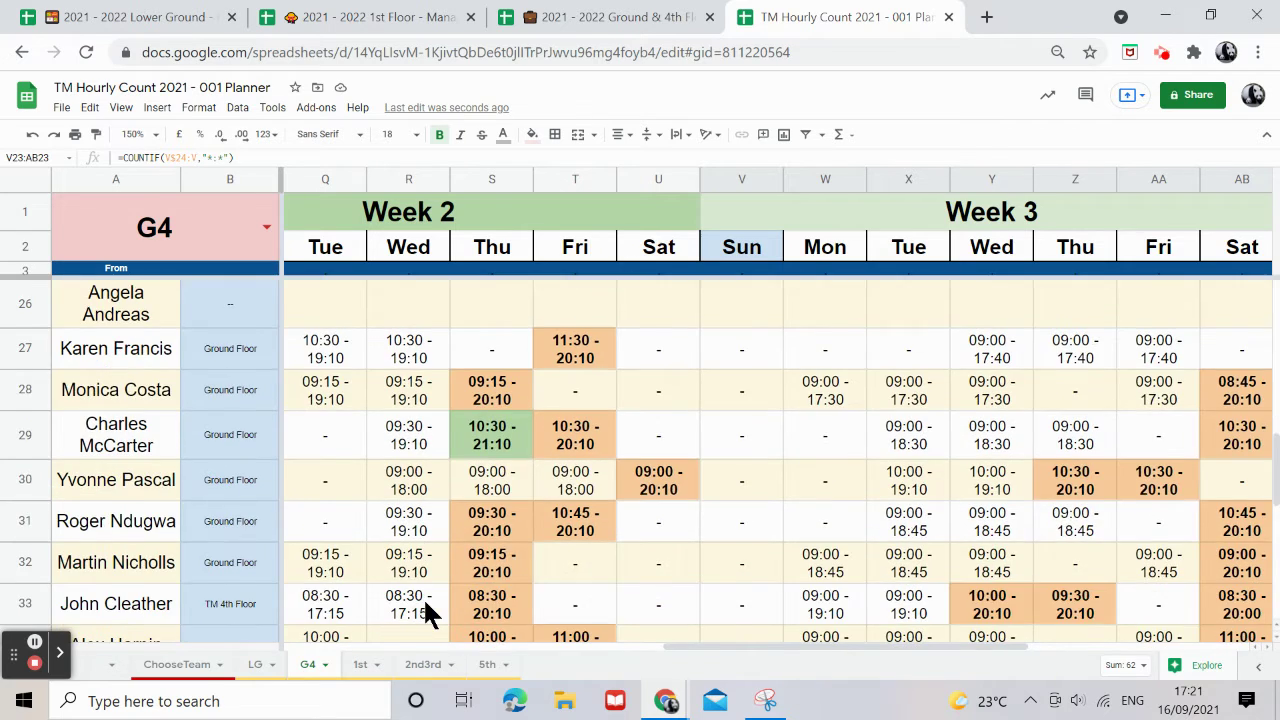
scroll(423, 604, "up", 7)
left_click(355, 672)
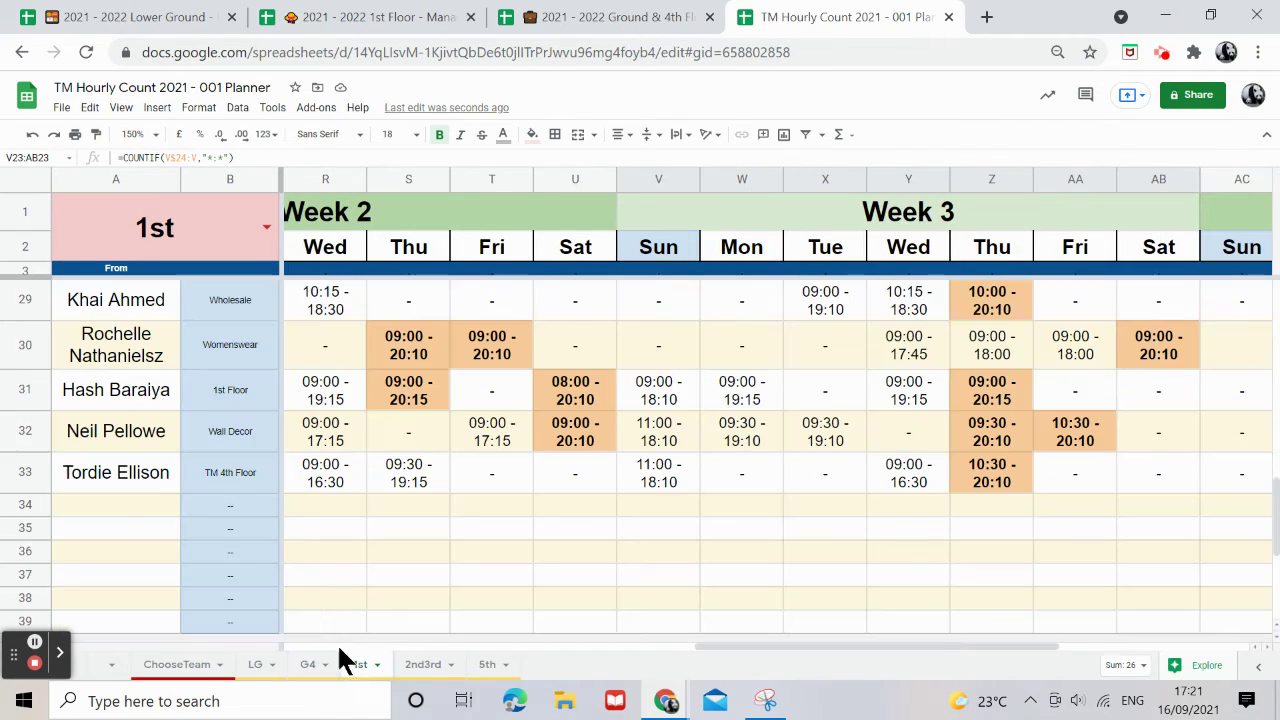
scroll(335, 635, "up", 5)
scroll(330, 635, "up", 2)
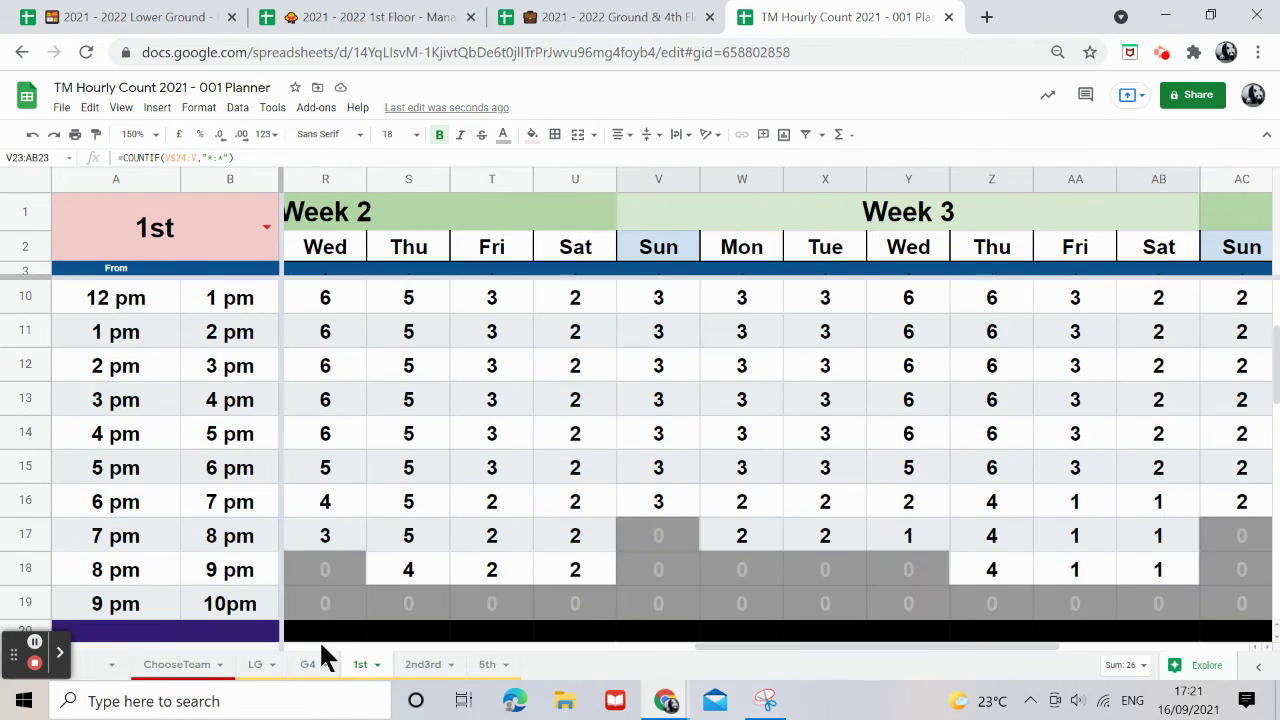
On the LG sheet's Week 1 rota, select the mistyped '09:30 - 1910' shift in I28.
left_click(258, 670)
scroll(275, 625, "up", 2)
scroll(273, 614, "up", 2)
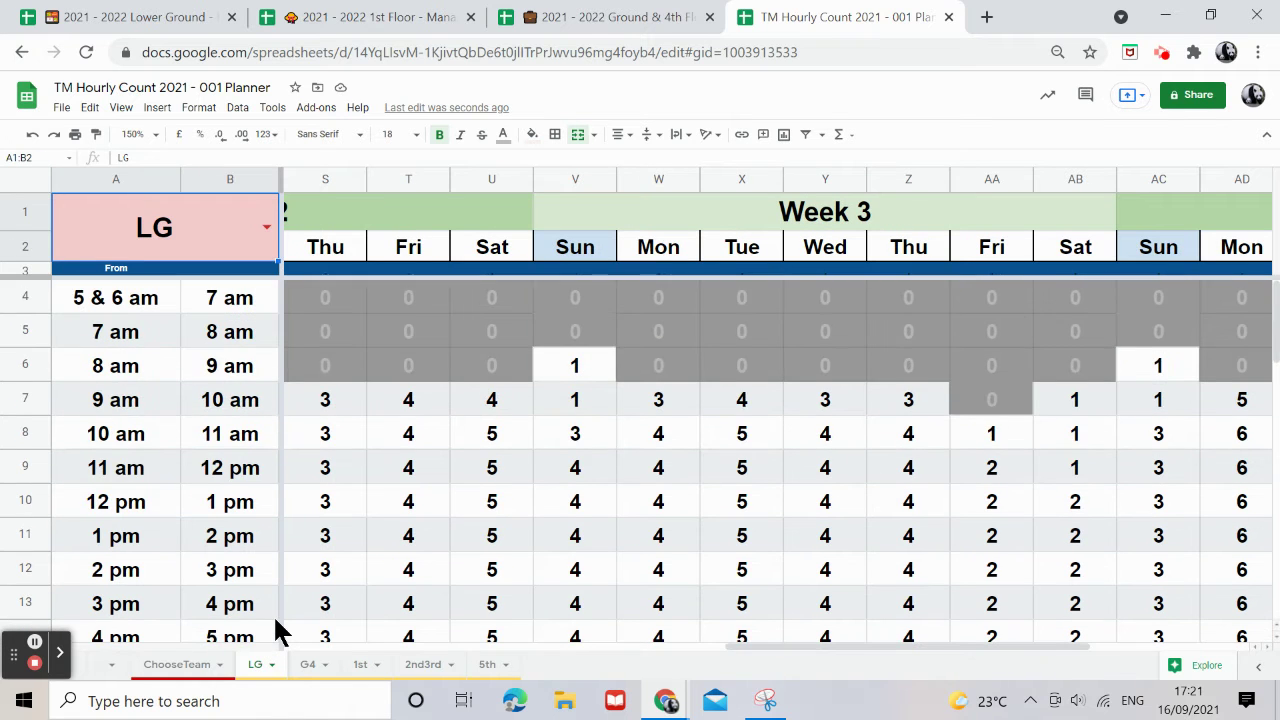
scroll(275, 620, "down", 3)
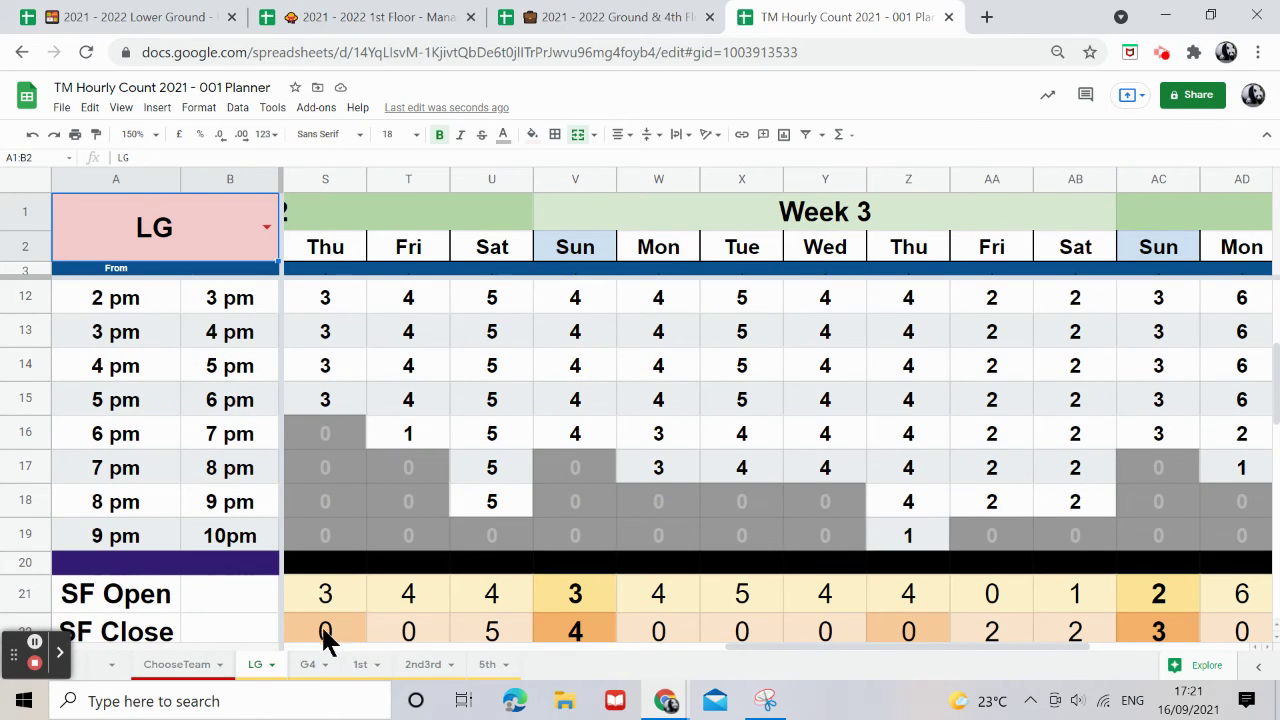
scroll(358, 598, "down", 1)
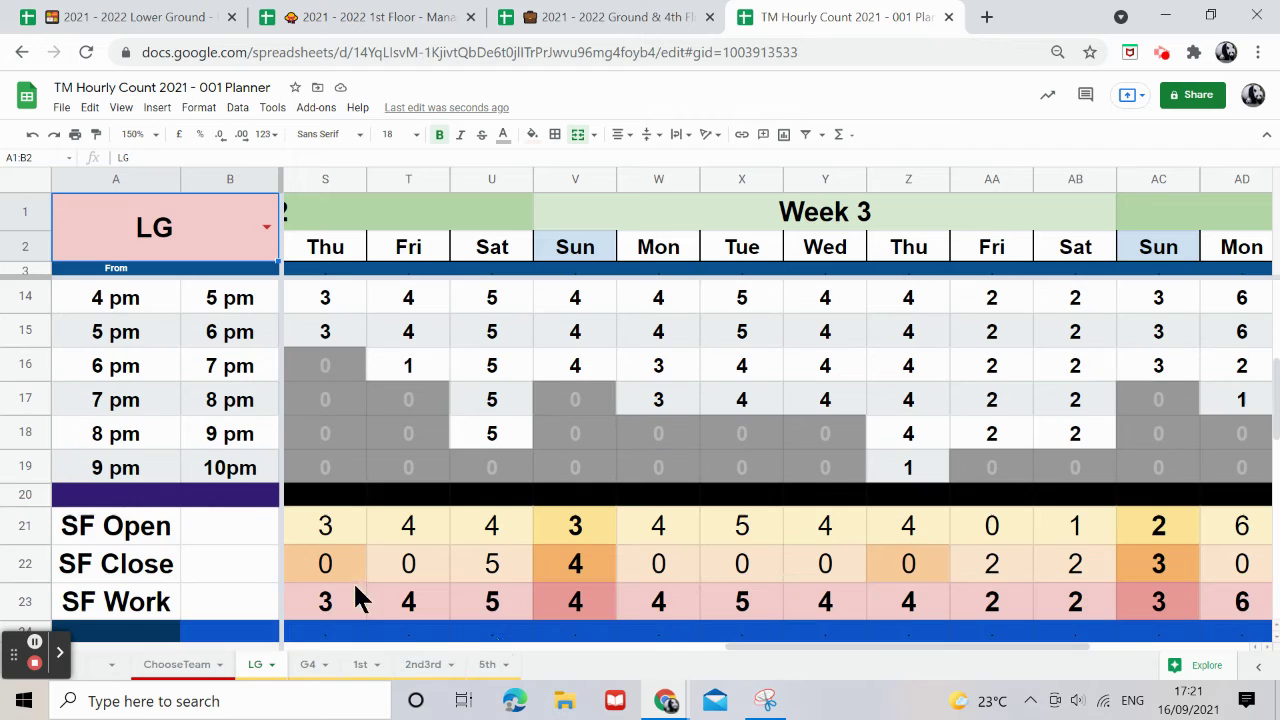
left_click_drag(977, 648, 538, 668)
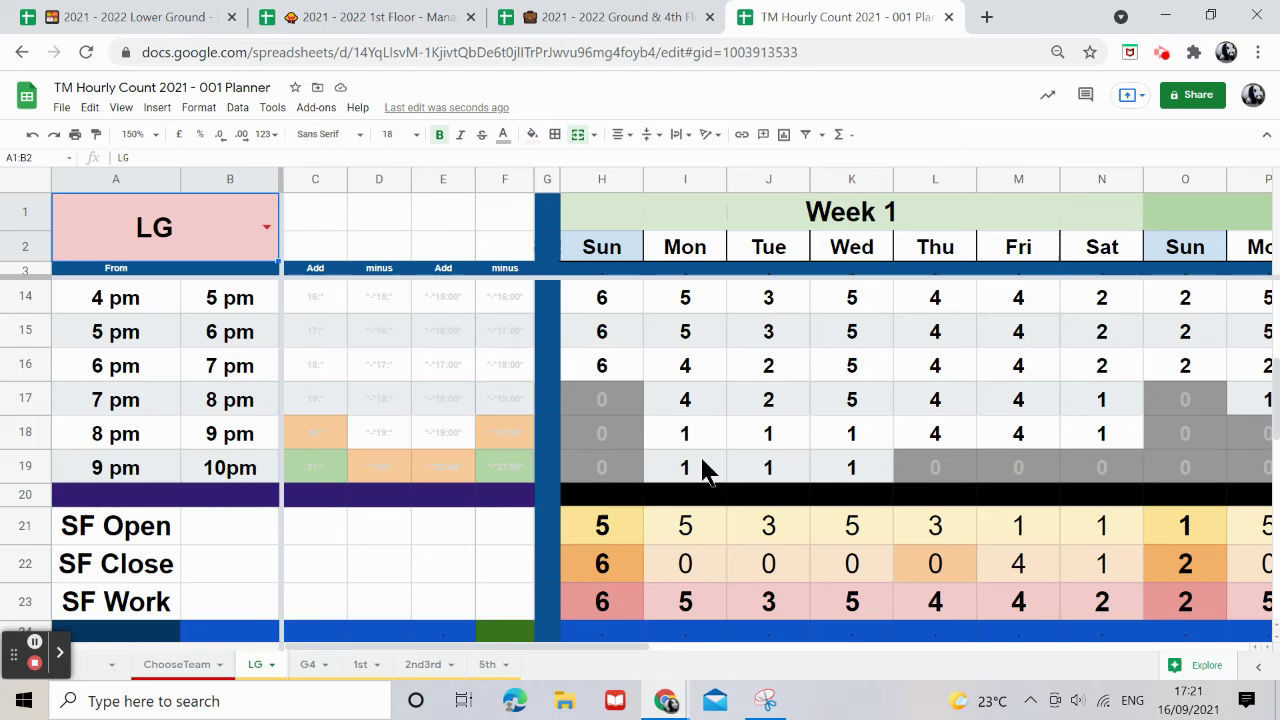
scroll(695, 487, "down", 1)
scroll(780, 409, "down", 3)
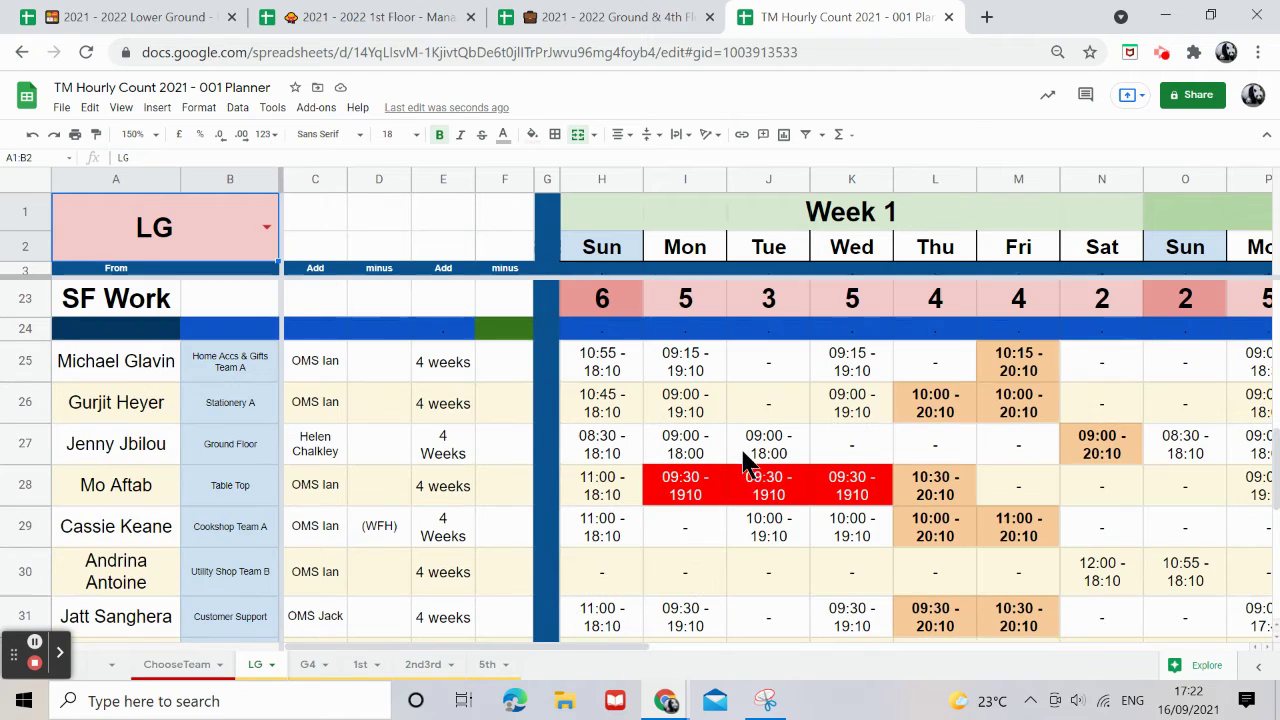
left_click(668, 503)
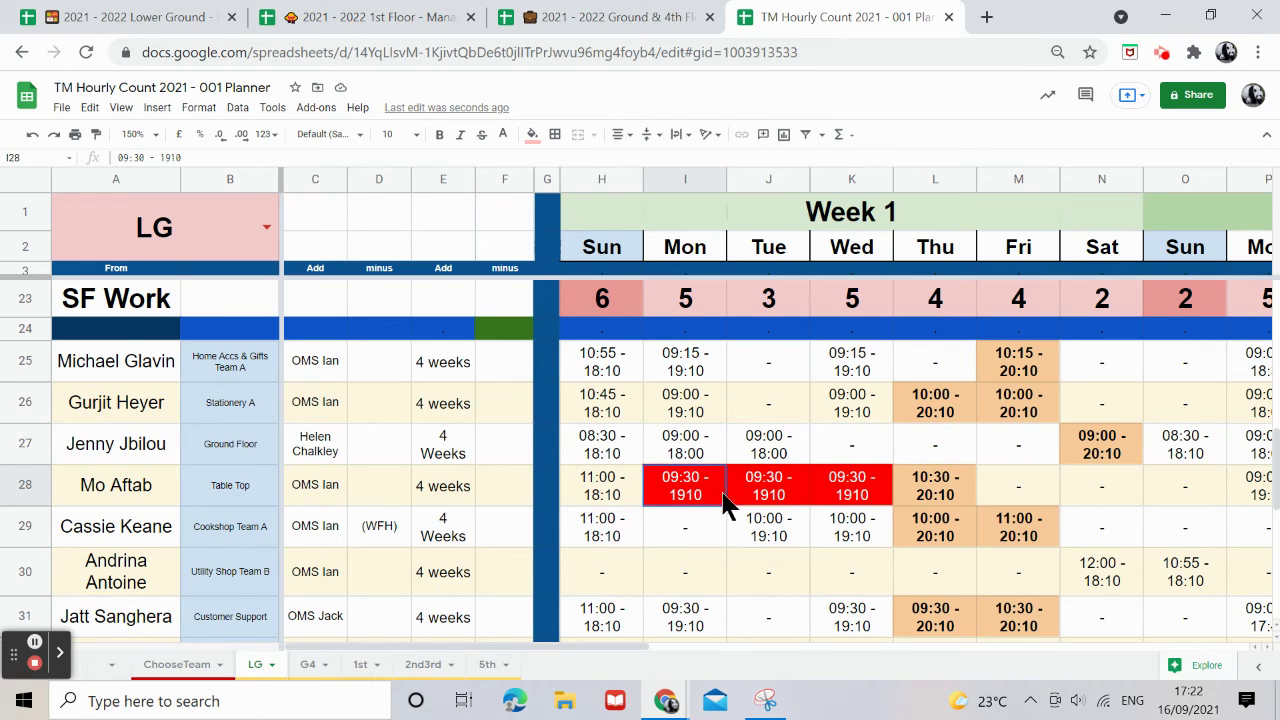
In the Lower Ground planner, select the mistyped '09:30 - 1910' shift in N10.
left_click(149, 19)
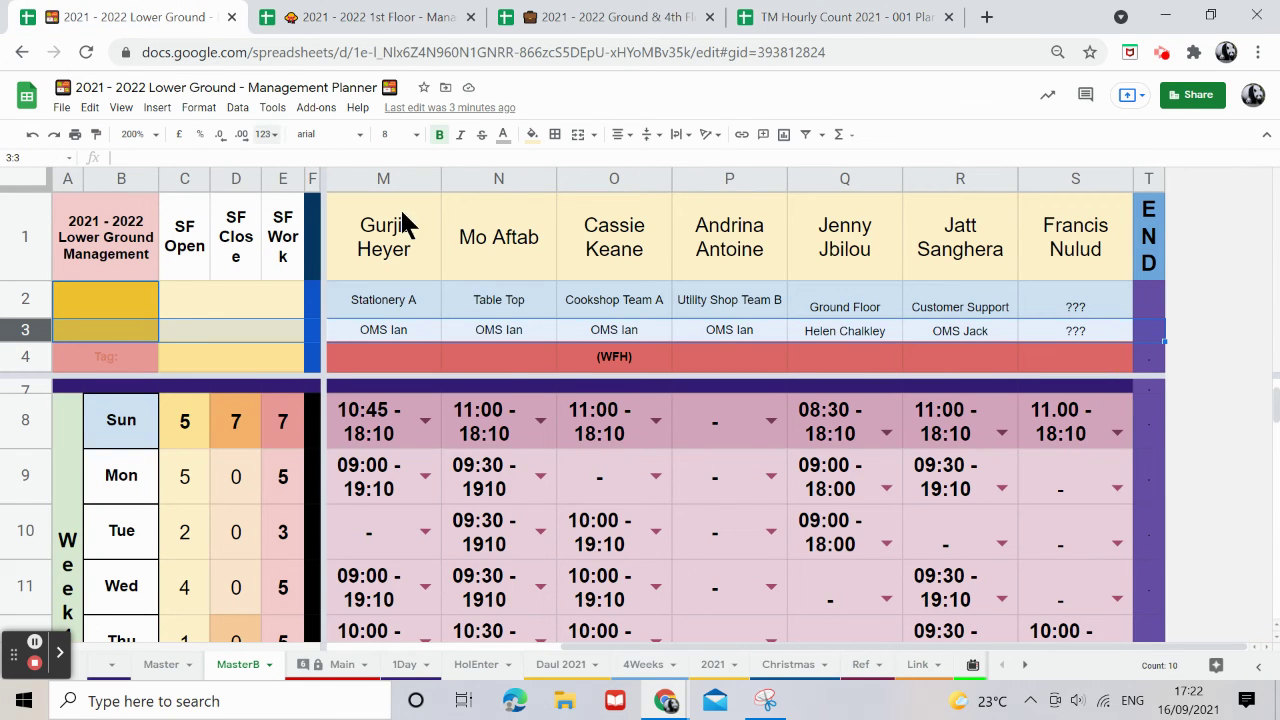
left_click(494, 525)
scroll(494, 580, "down", 1)
left_click(506, 534)
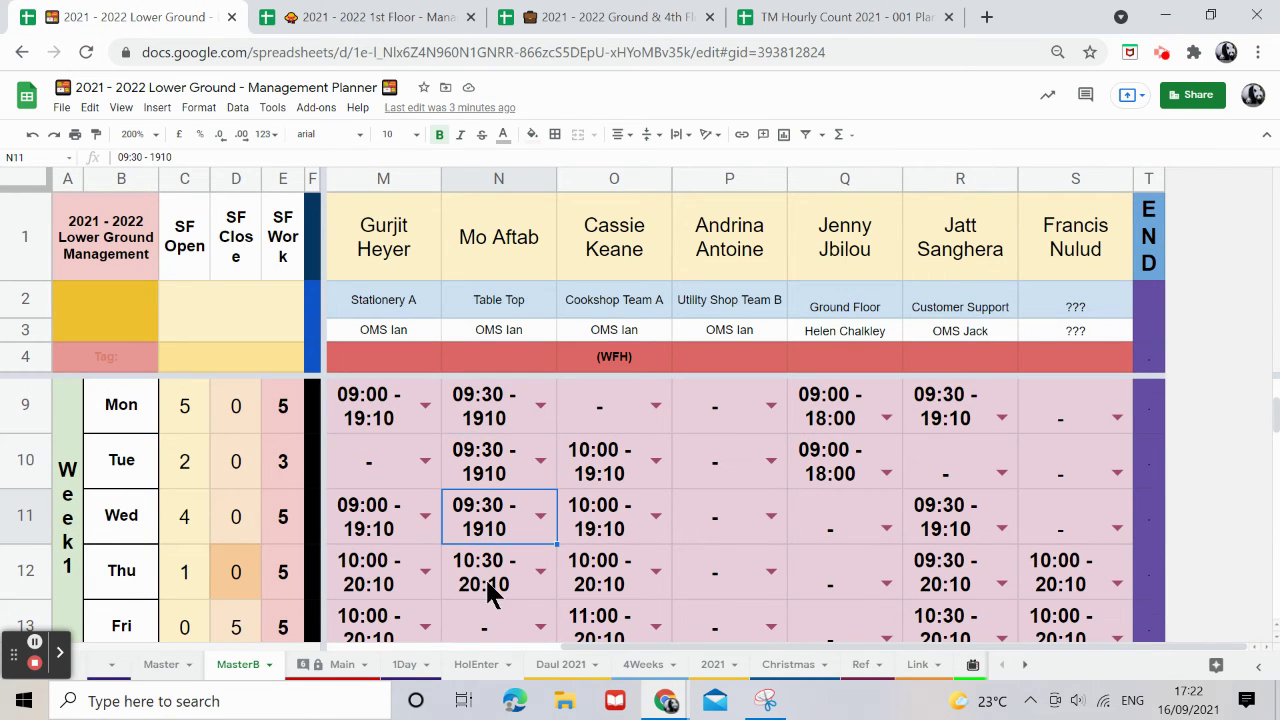
left_click(491, 481)
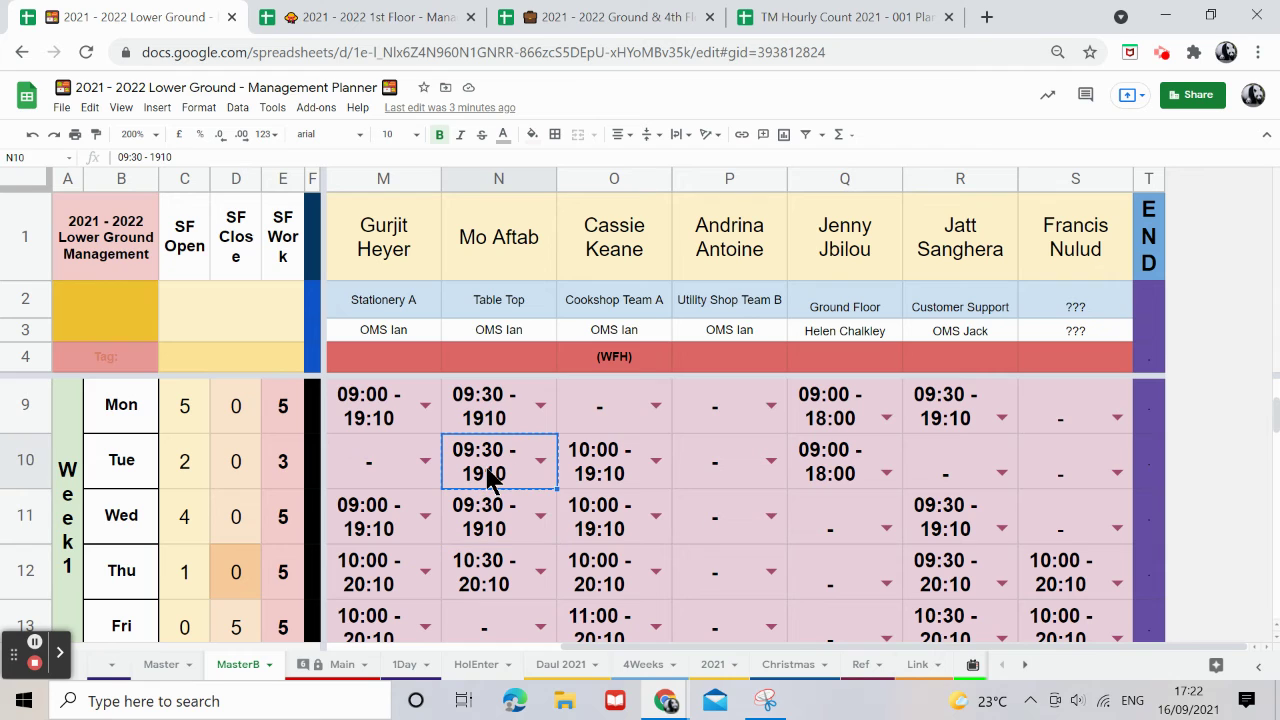
Replace all '09:30 - 1910' with '09:30 - 19:10' on all sheets, fixing 13 instances.
key("ctrl+h")
type("09:30 - 1910")
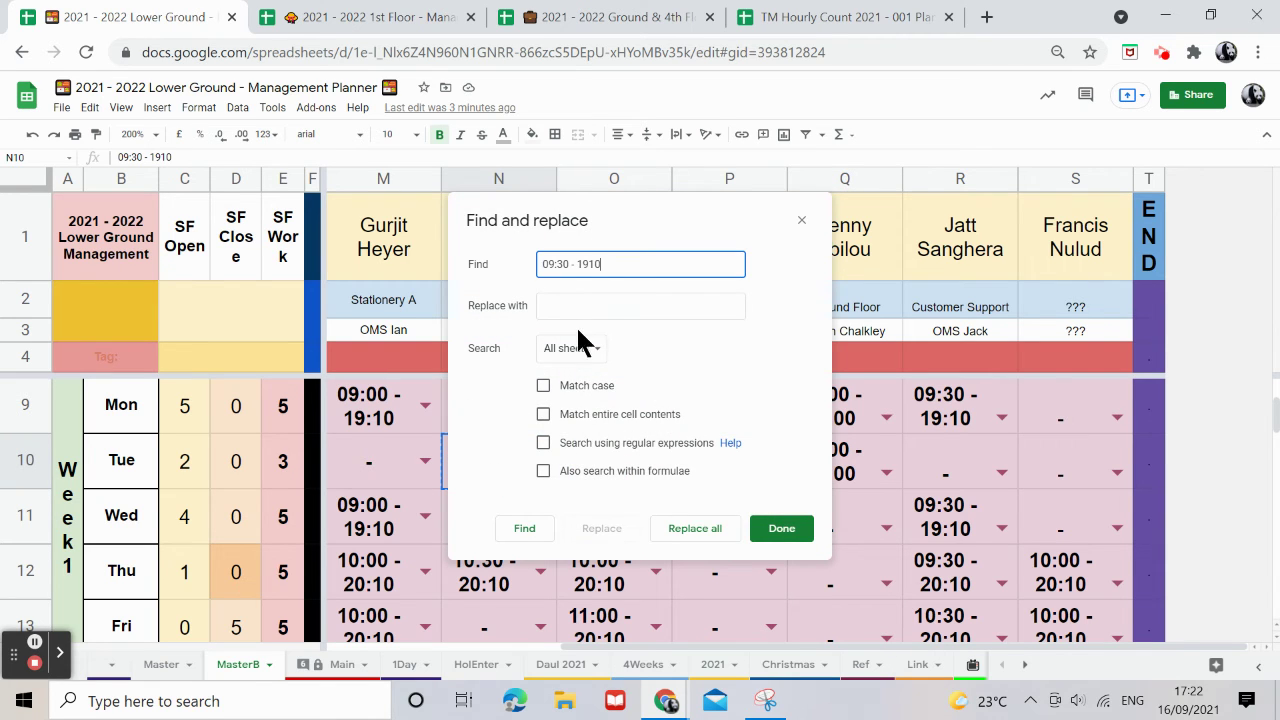
left_click(588, 306)
type("09:30 - 1910")
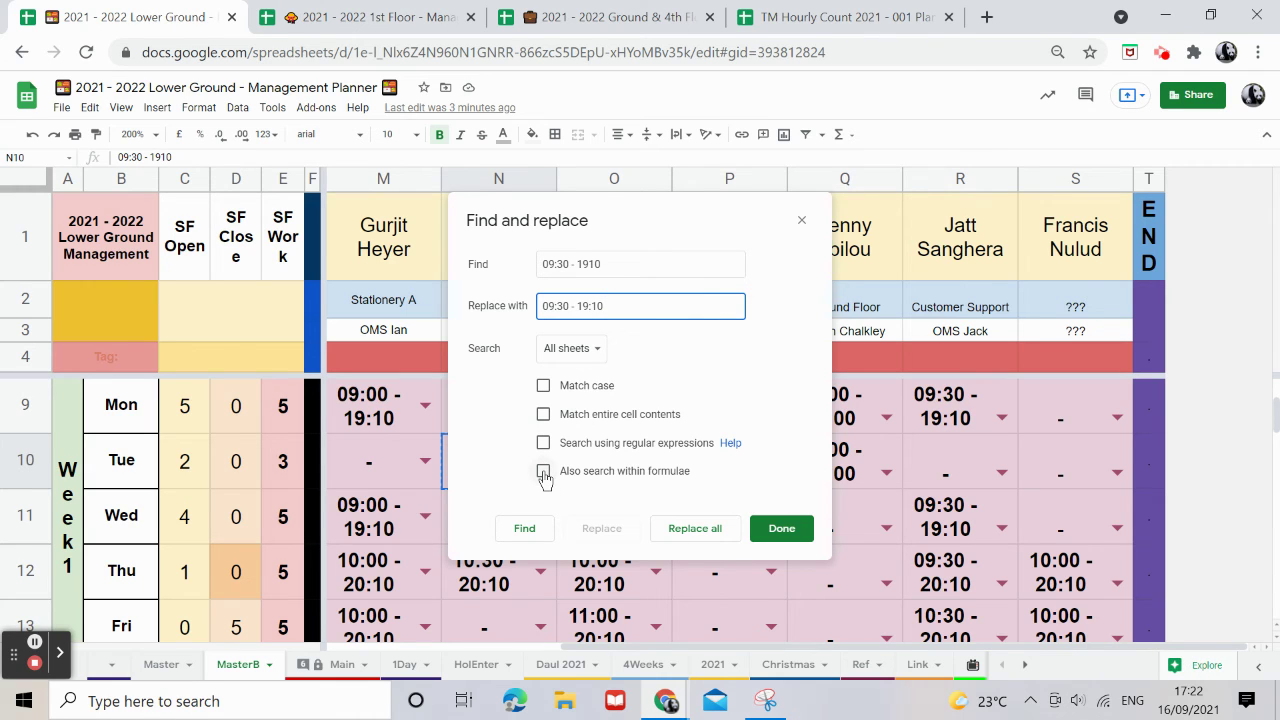
left_click(700, 530)
left_click(712, 412)
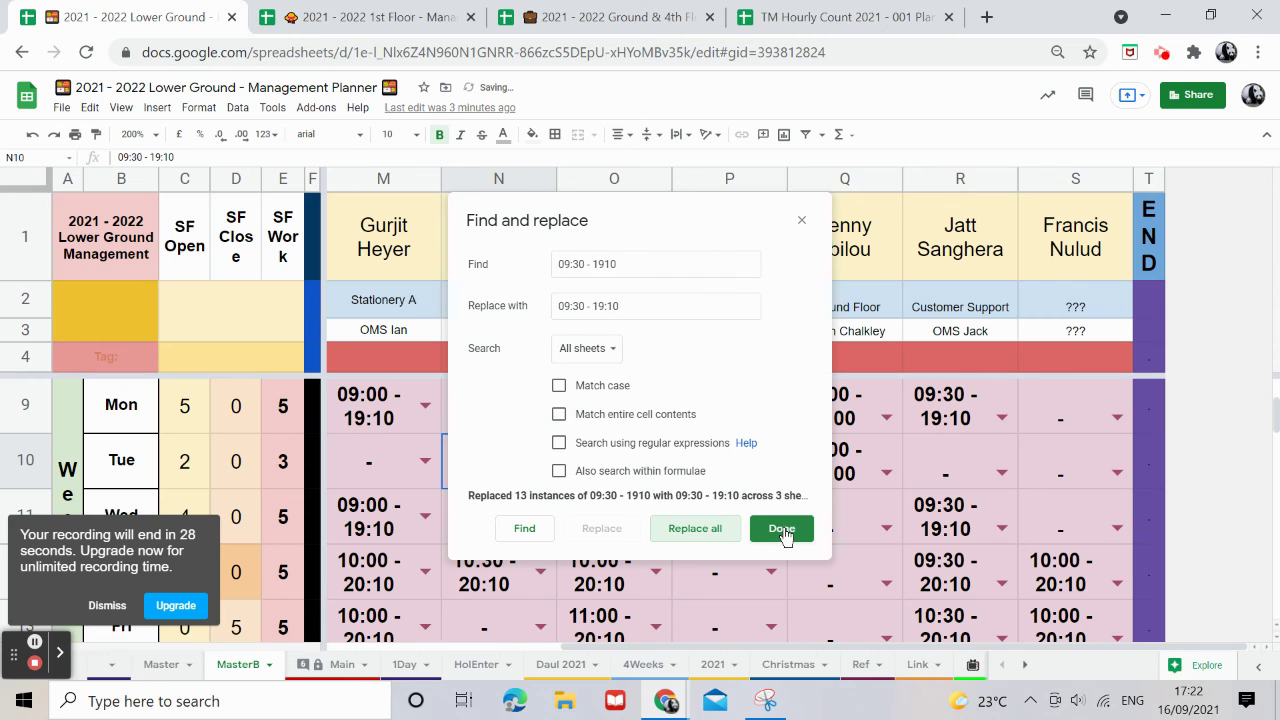
left_click(783, 534)
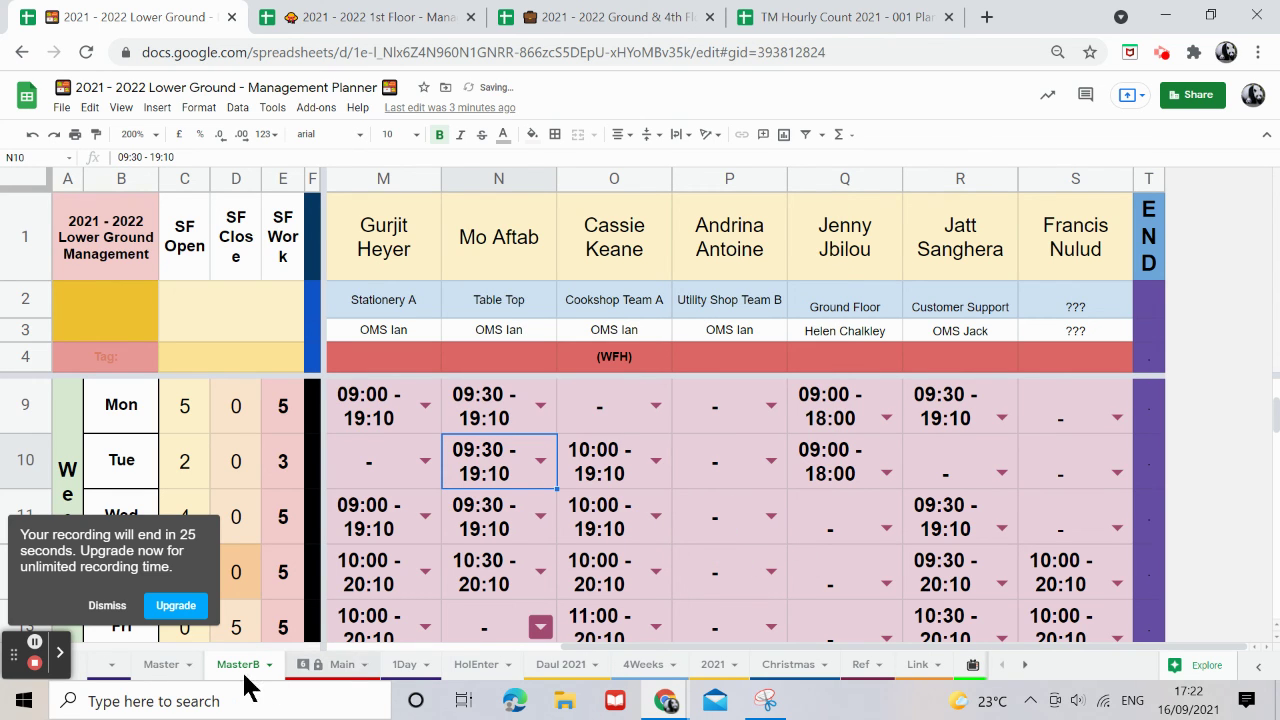